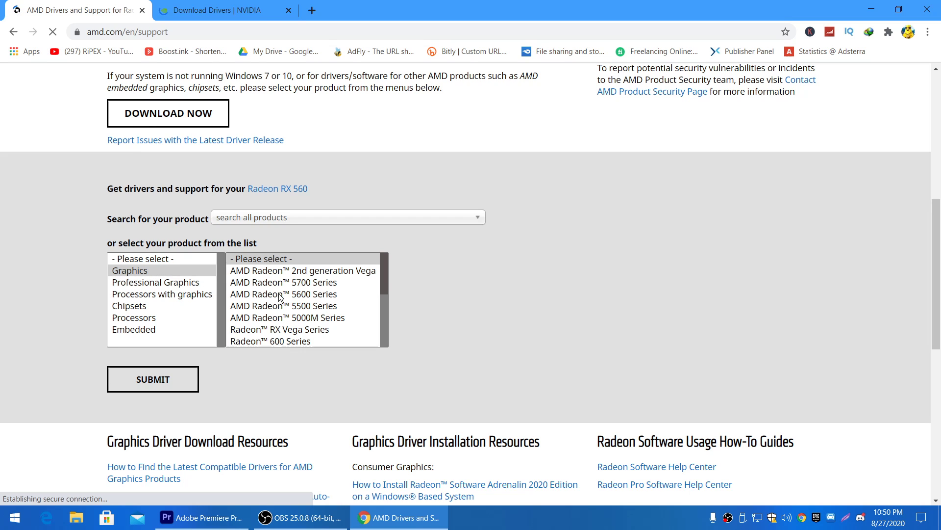
Look up drivers for Graphics, Radeon 500 Series, Radeon RX 500 Series, Radeon RX 560 and expand the Windows 10 - 64-Bit Edition section
scroll(295, 301, "up", 2)
scroll(279, 343, "down", 3)
scroll(276, 369, "down", 2)
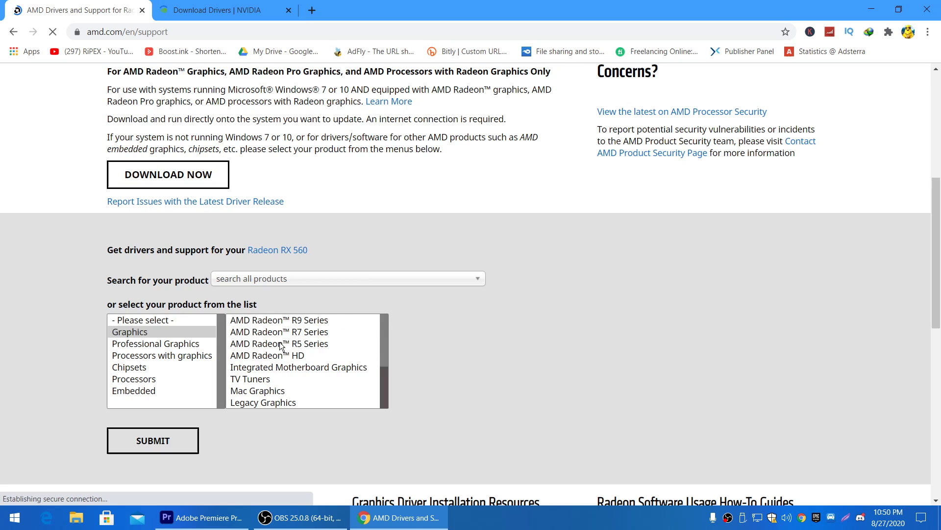
scroll(275, 365, "up", 2)
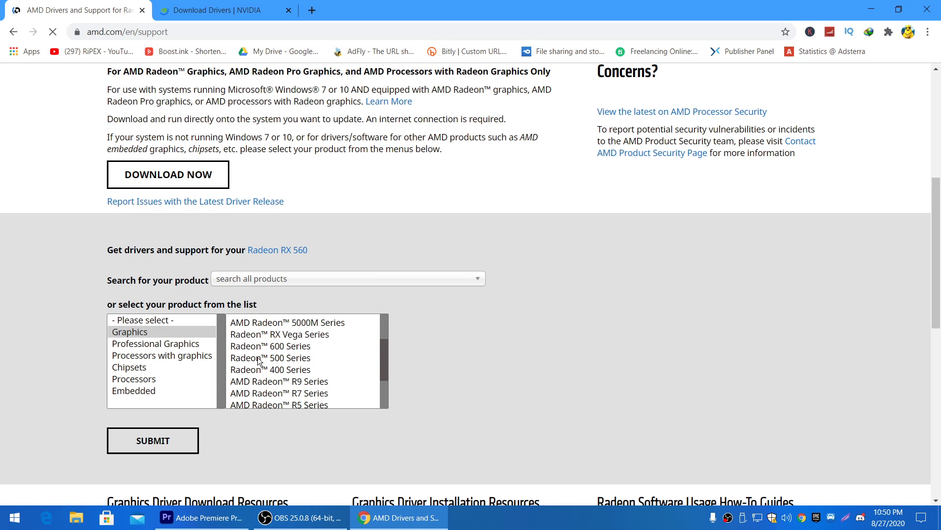
left_click(260, 359)
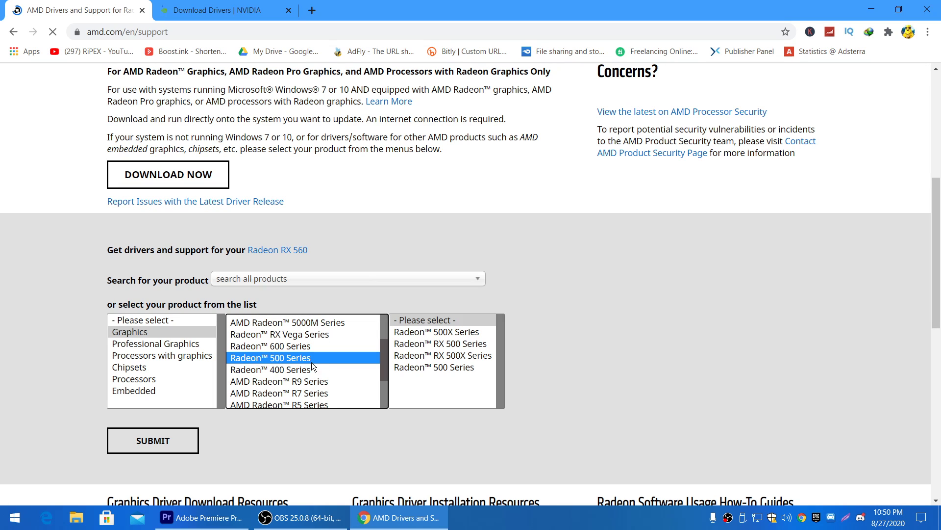
left_click(429, 344)
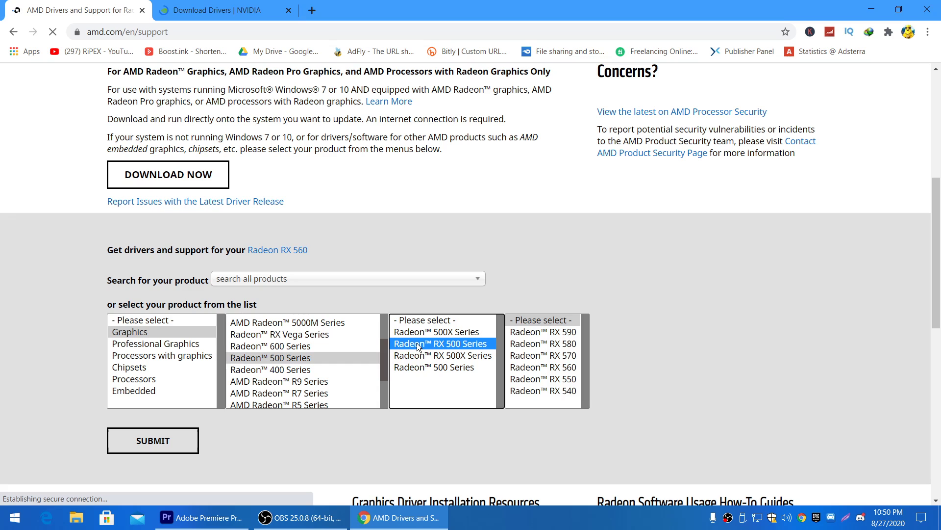
left_click(541, 367)
left_click(147, 440)
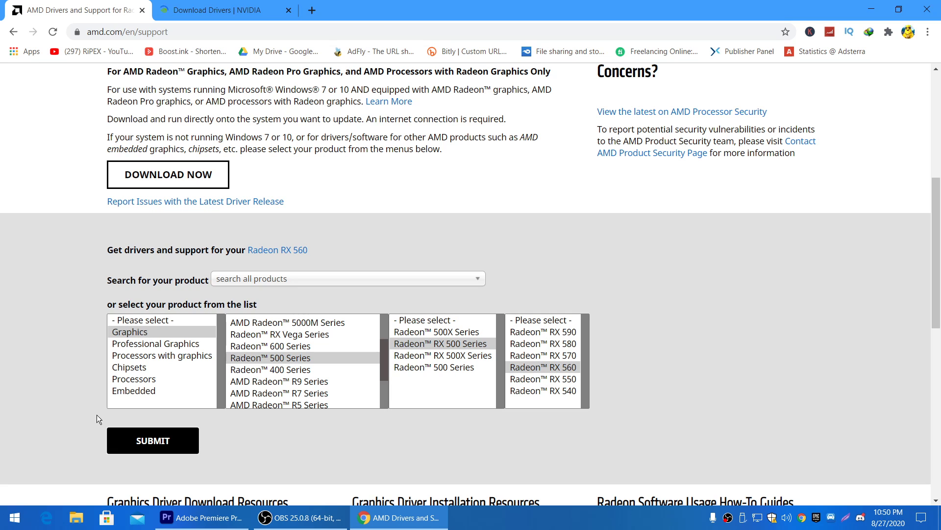
left_click(70, 414)
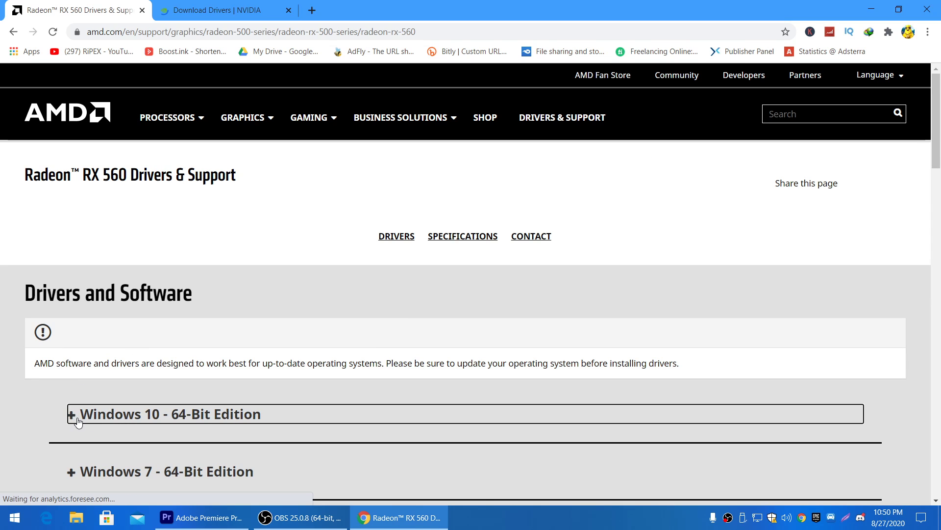
scroll(416, 312, "down", 2)
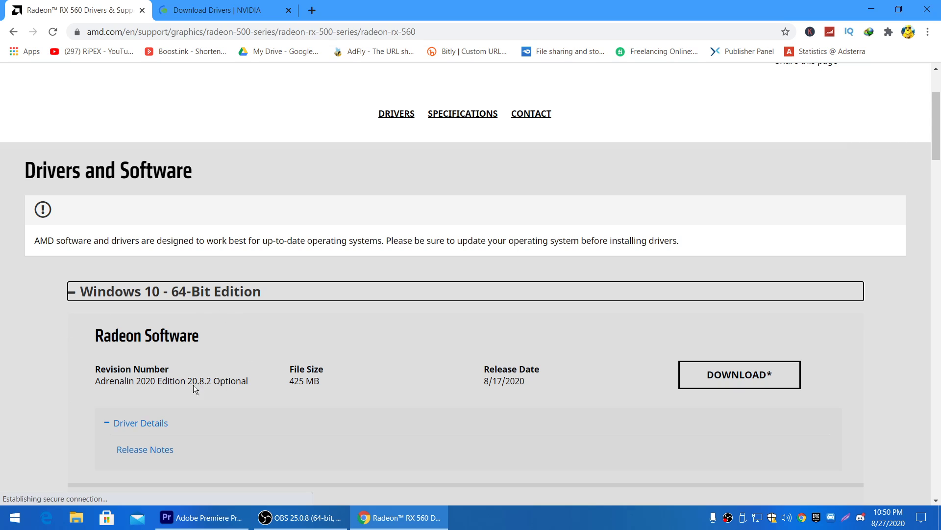
Search NVIDIA's driver page for the notebook GeForce RTX 2080 SUPER Game Ready Driver on Windows 10 64-bit, and minimize the browser
left_click(225, 4)
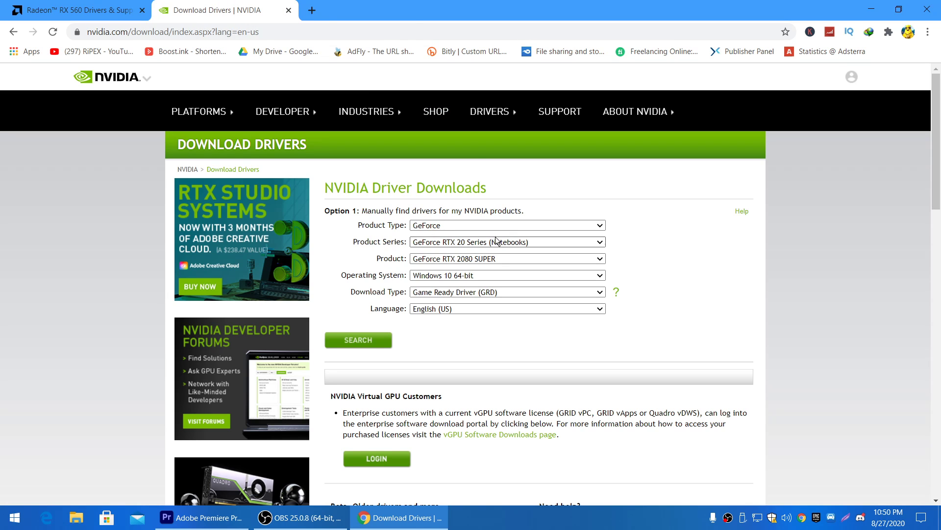
left_click(464, 244)
left_click(464, 244)
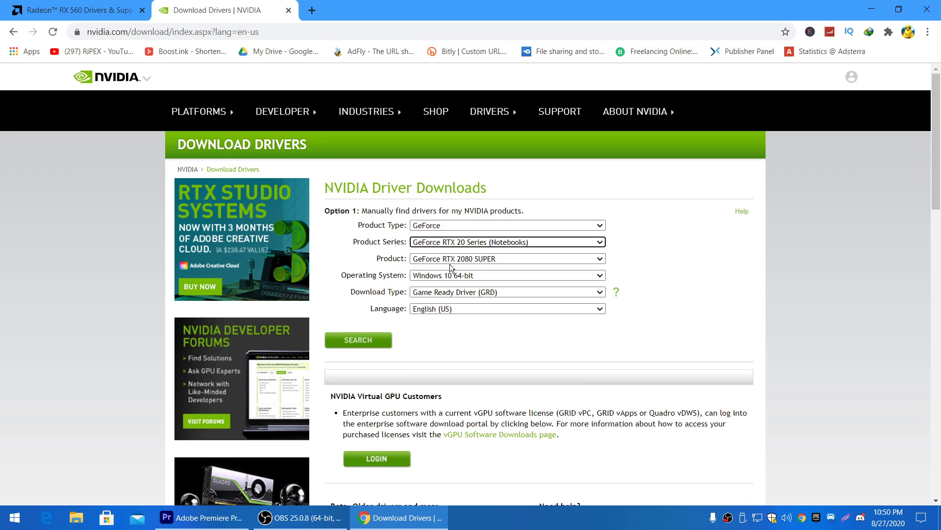
left_click(485, 259)
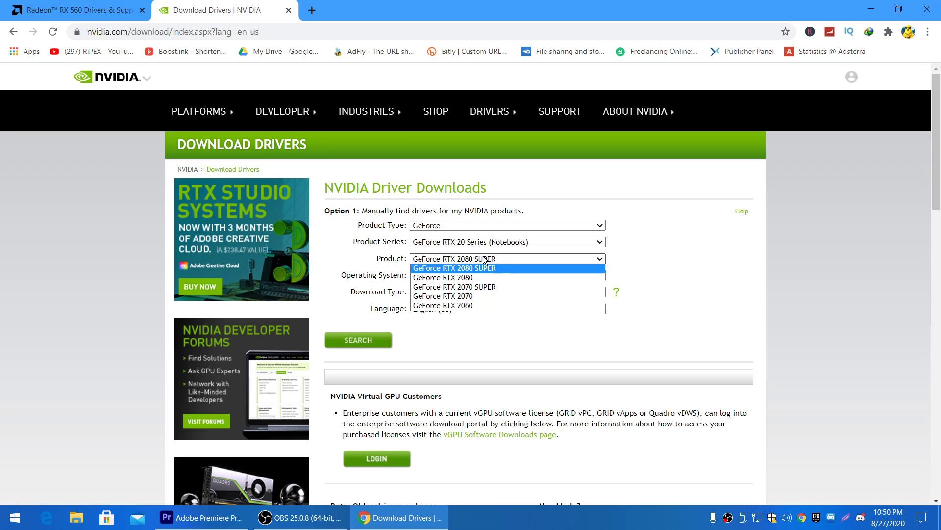
left_click(363, 343)
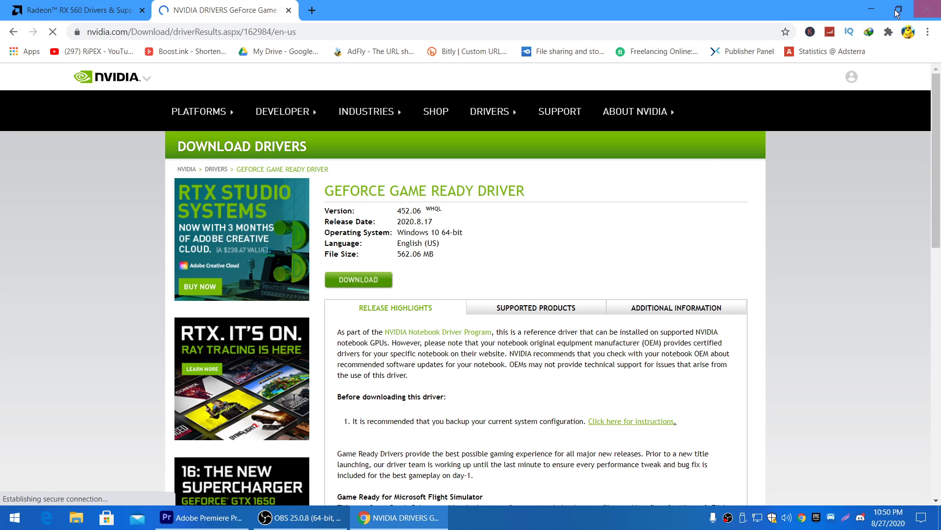
left_click(870, 10)
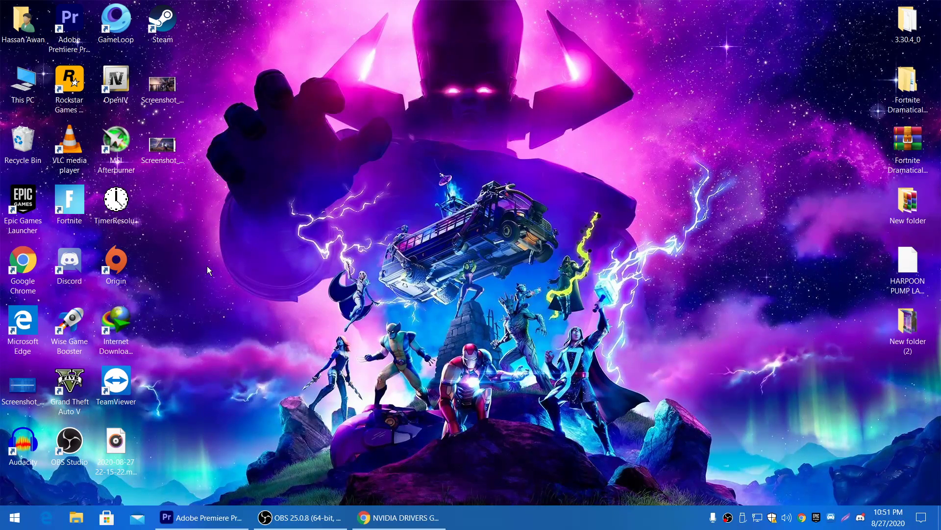
Open the %appdata% folder through the Run dialog
key("super+r")
left_click_drag(112, 360, 345, 239)
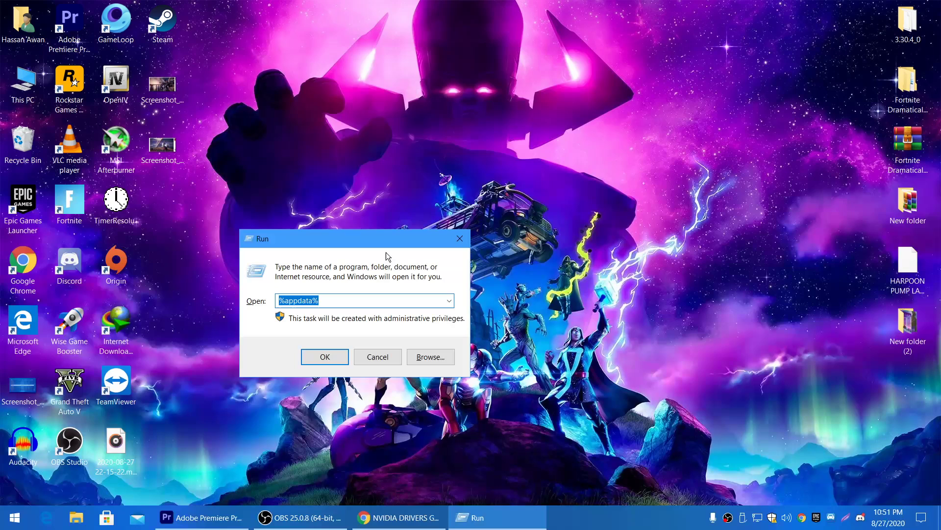
left_click(343, 301)
left_click(338, 356)
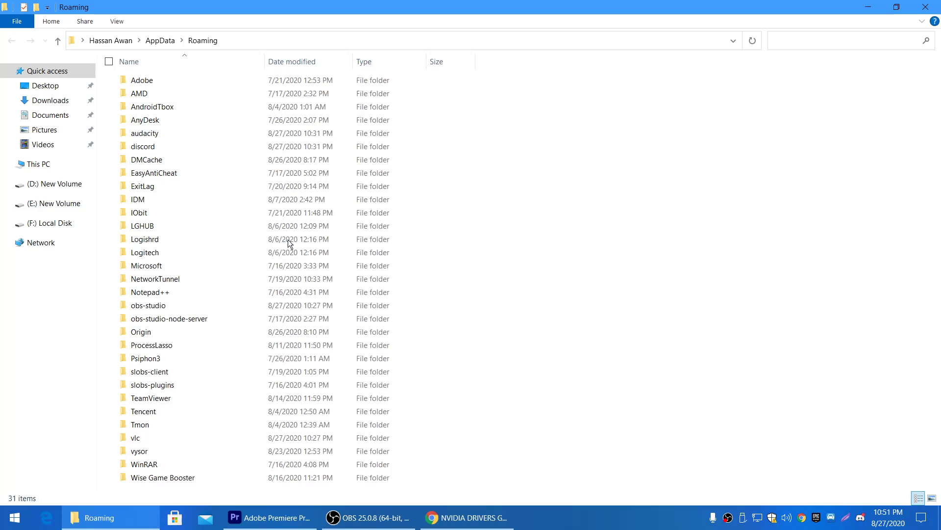
Go up to AppData and open Local > FortniteGame > Saved > Config > WindowsClient
left_click(165, 42)
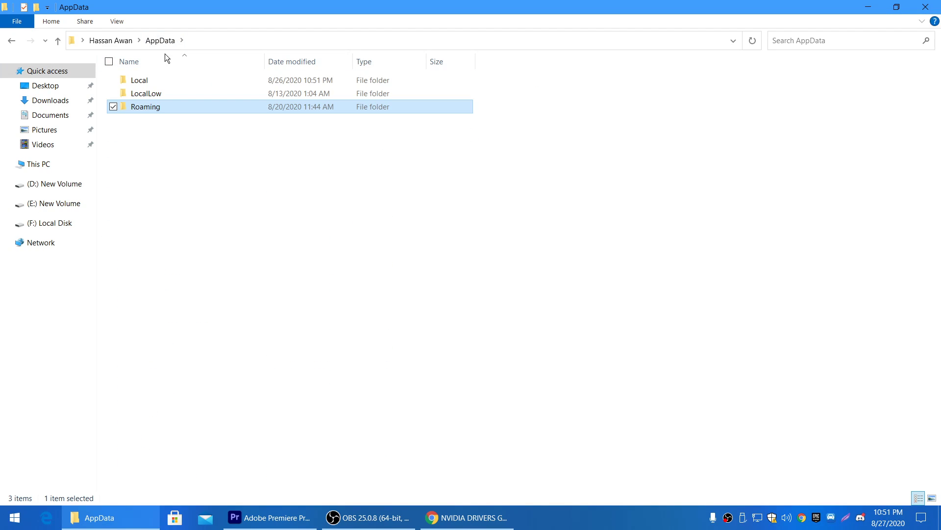
double_click(141, 80)
double_click(167, 306)
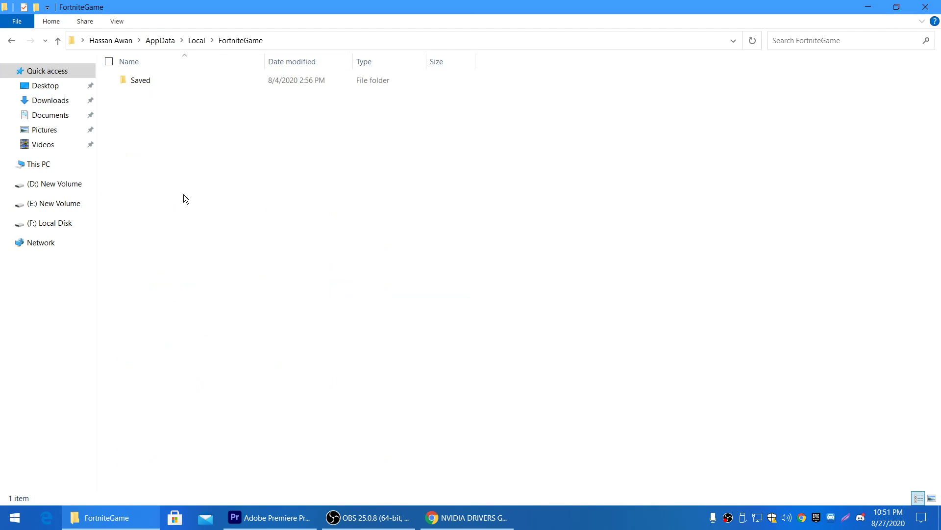
double_click(146, 81)
double_click(142, 98)
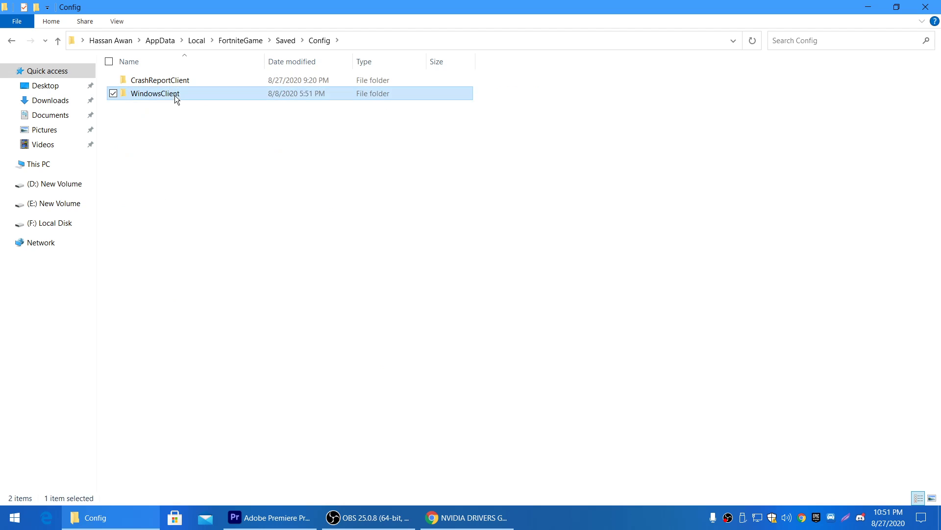
double_click(175, 95)
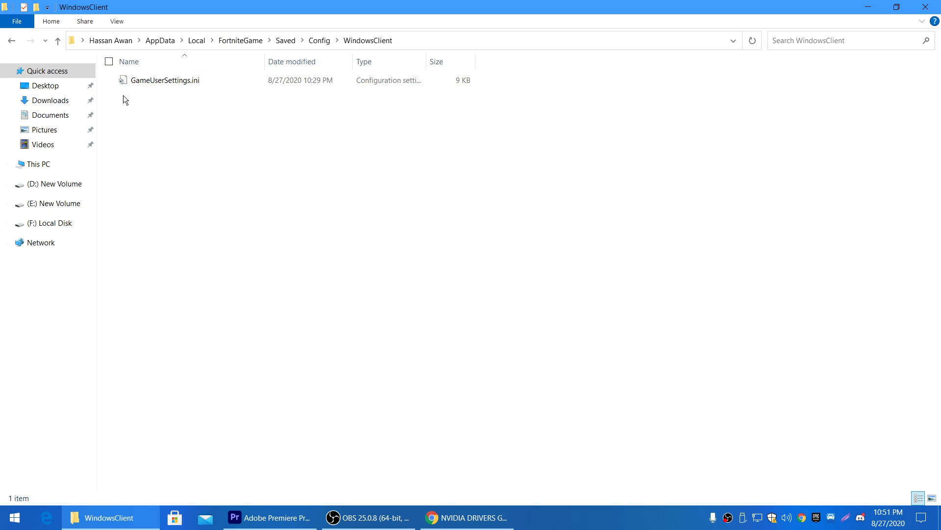
Check the Read-only attribute in the properties of GameUserSettings.ini and close the dialog
right_click(172, 122)
left_click(431, 204)
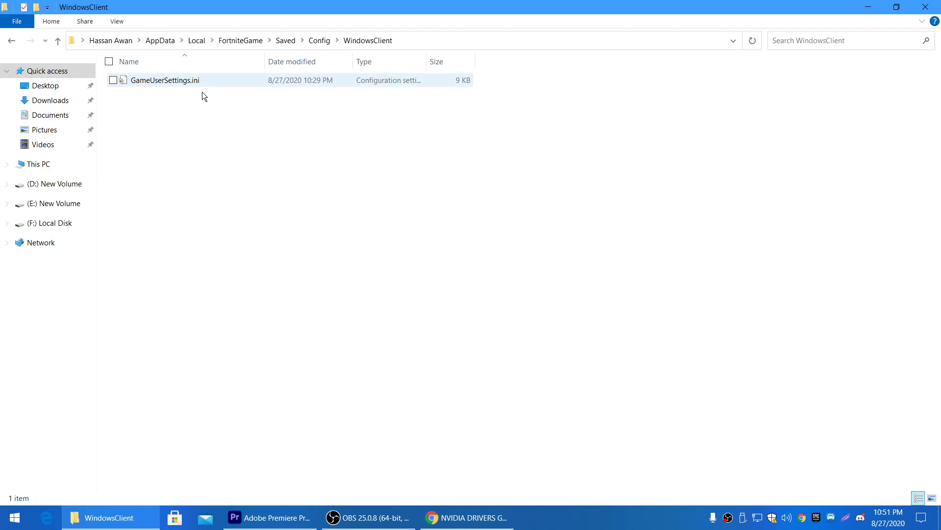
right_click(150, 81)
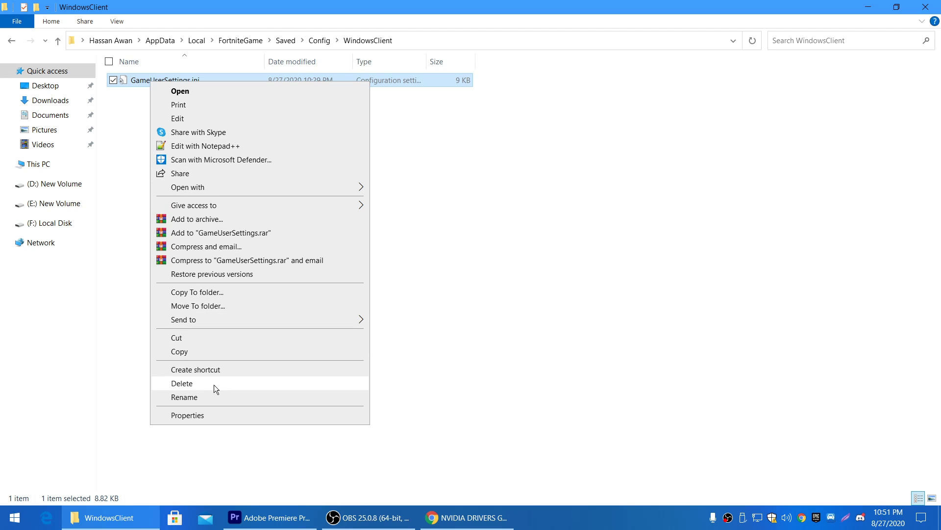
left_click(191, 416)
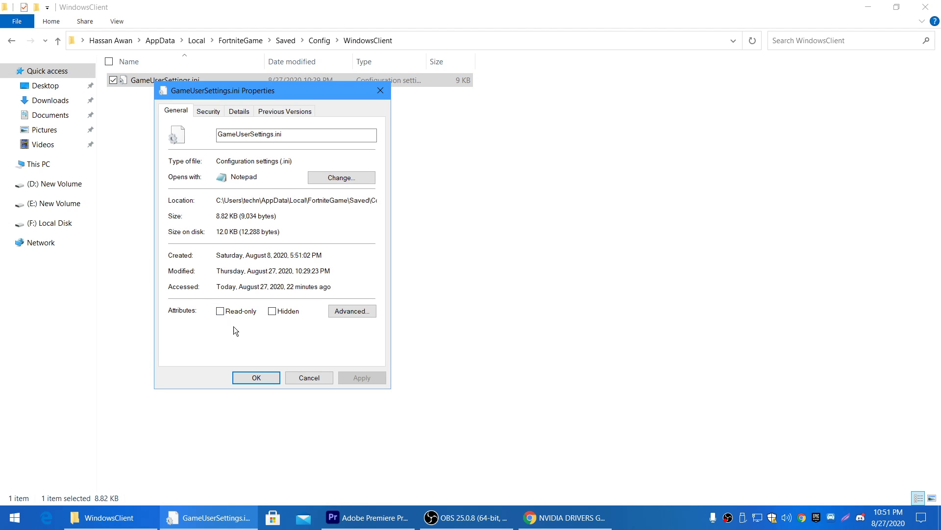
left_click(257, 377)
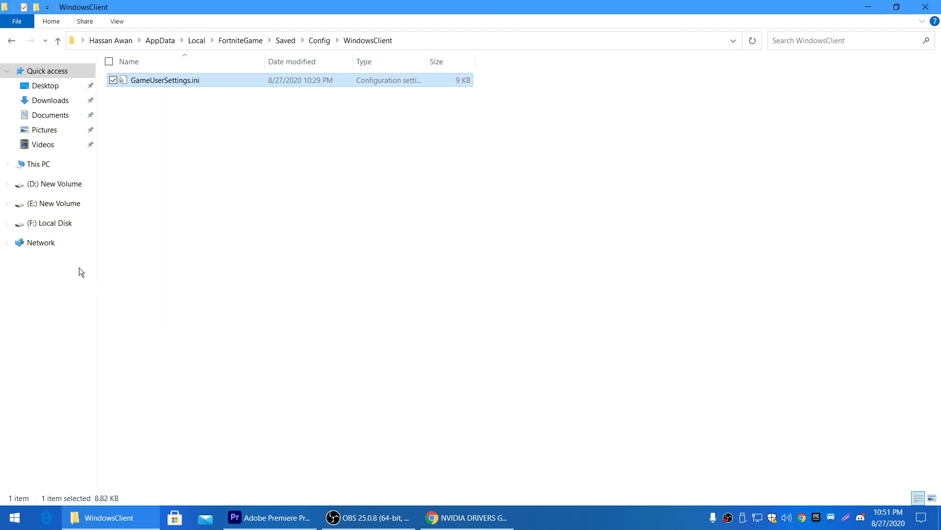
Return to FortniteGame and examine the contents of the Crashes folder inside Saved
left_click(241, 41)
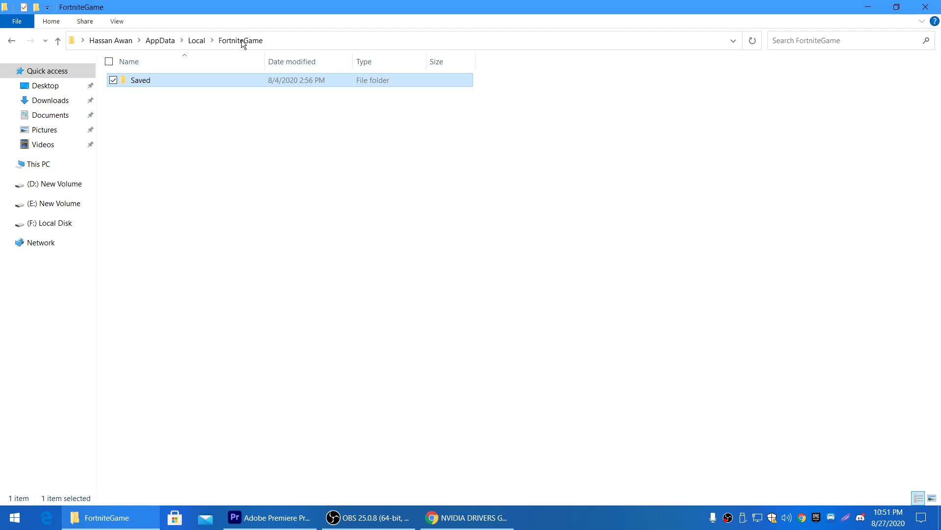
double_click(149, 81)
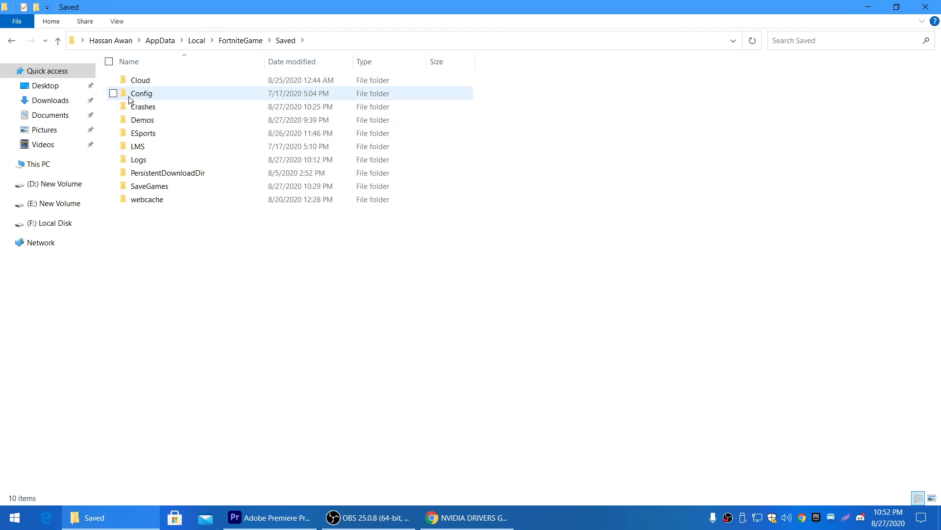
double_click(146, 108)
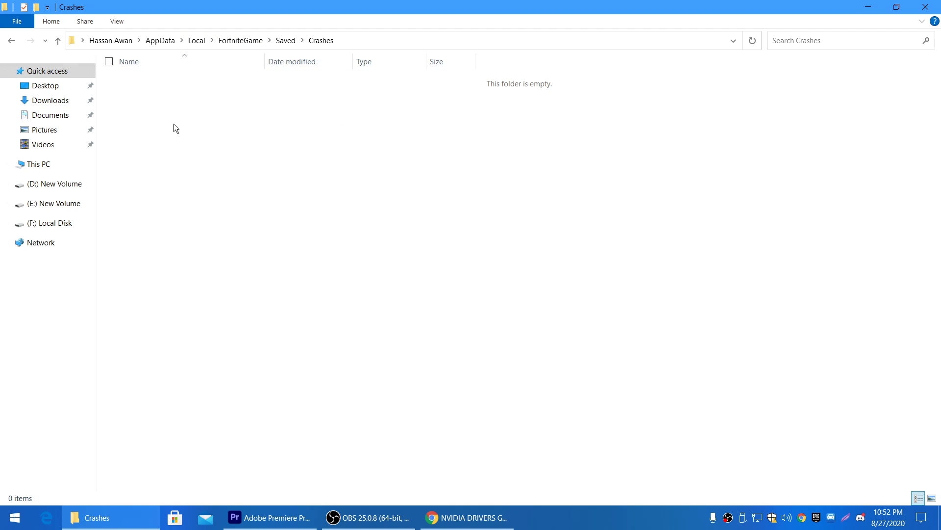
left_click_drag(142, 103, 434, 286)
Select all replay files in the Demos folder inside Saved, and close the file window
left_click(287, 39)
double_click(152, 120)
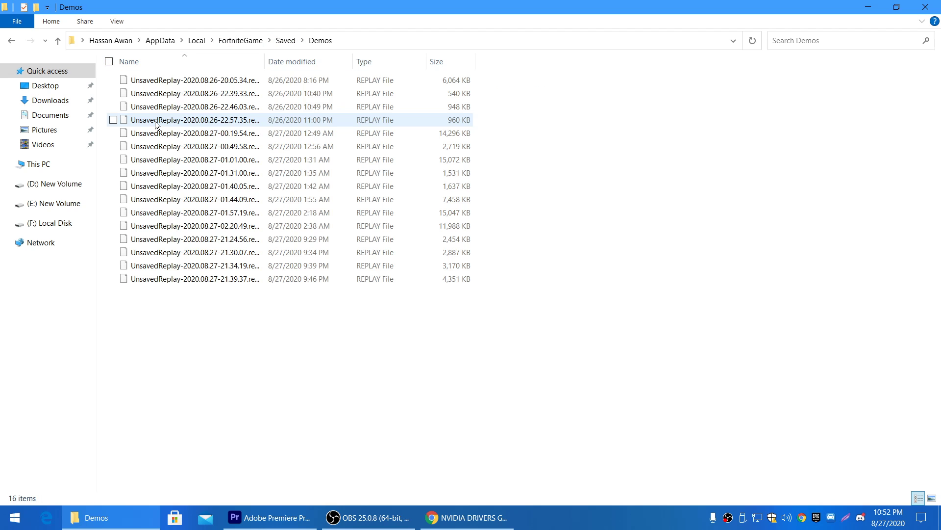
left_click_drag(181, 339, 331, 74)
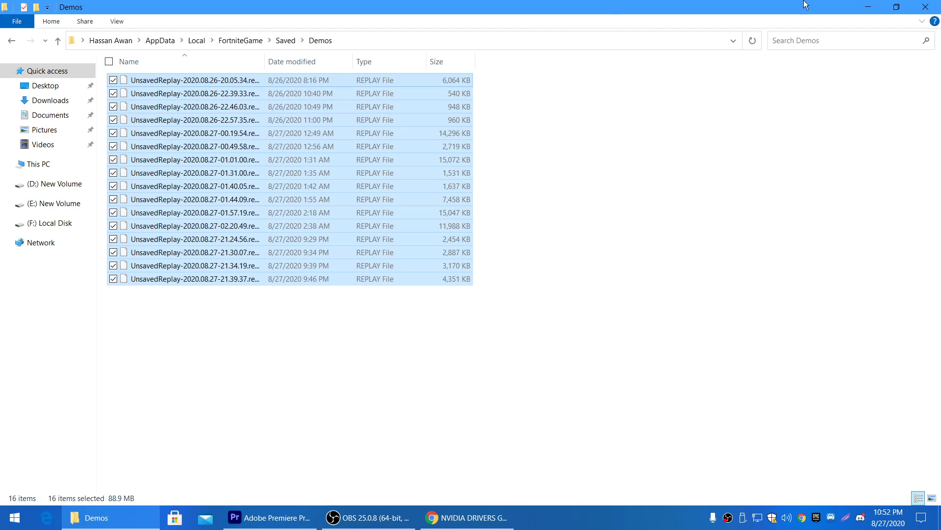
left_click(934, 5)
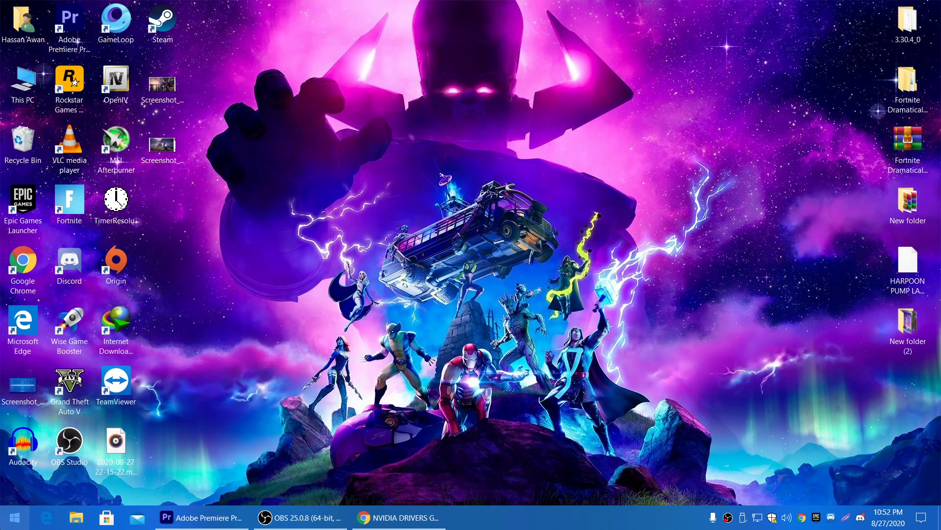
Open the Gaming section of Windows Settings and review the Game Mode, Xbox Game Bar and Xbox Networking pages
left_click(15, 517)
left_click(15, 461)
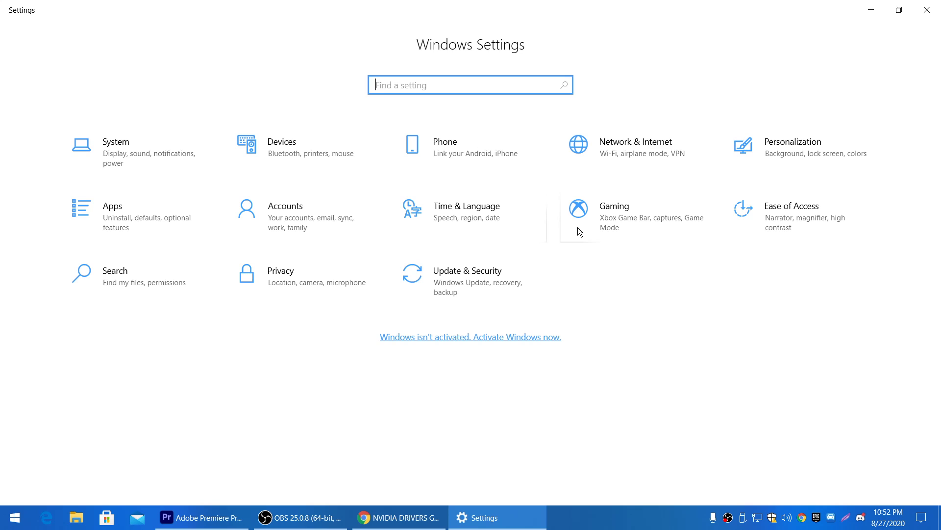
left_click(636, 218)
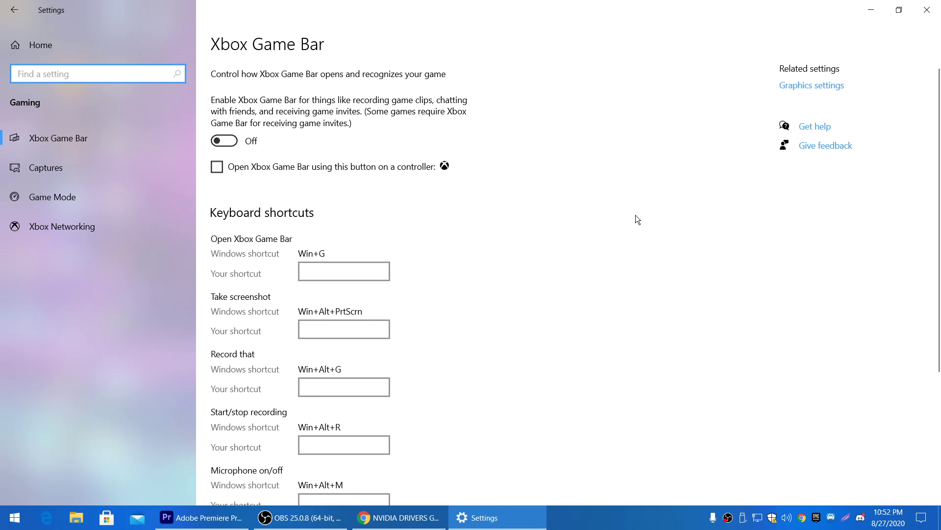
left_click(75, 197)
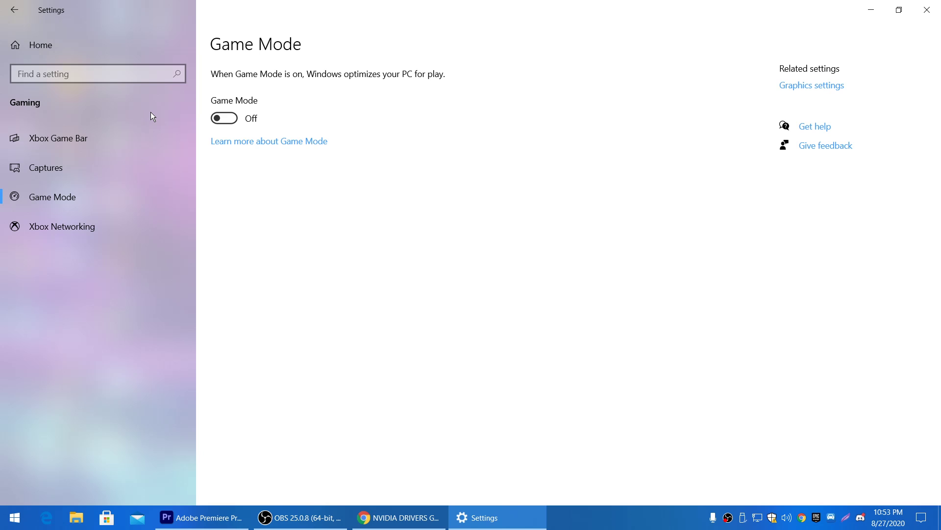
left_click(32, 141)
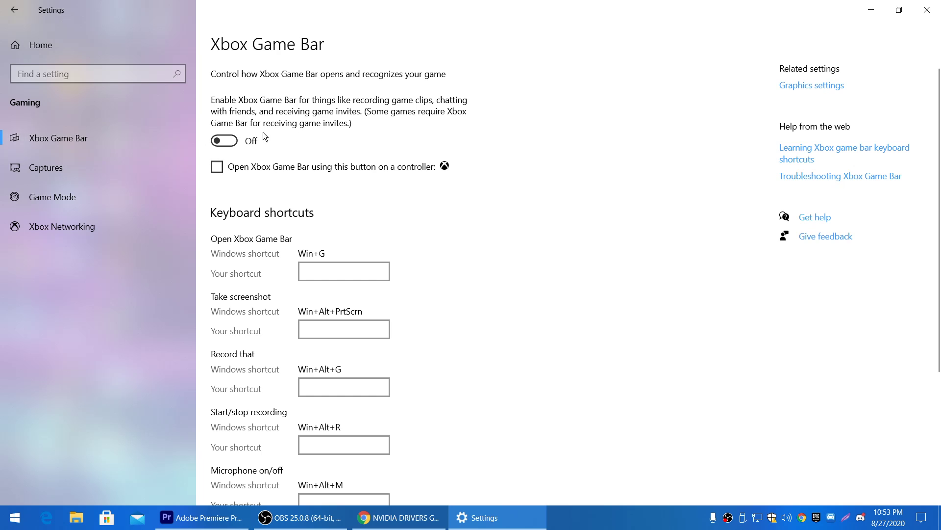
left_click(55, 228)
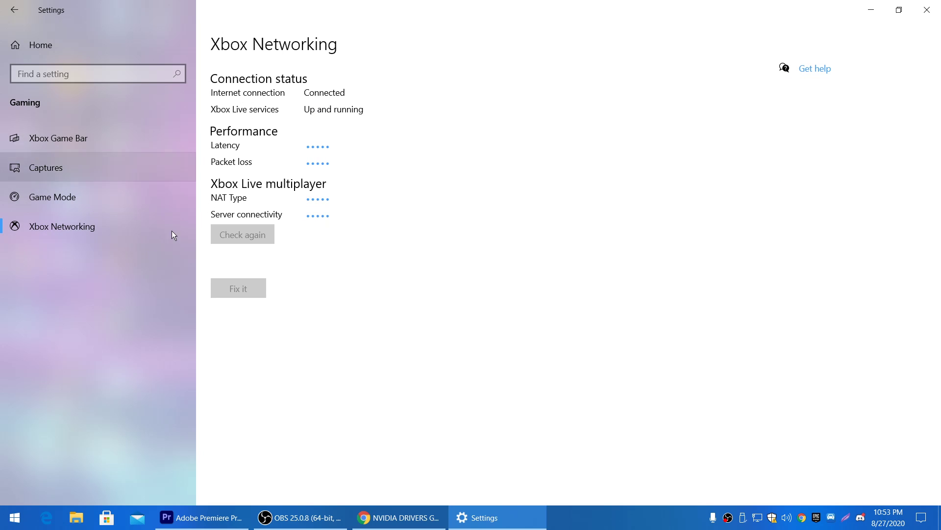
Turn off Let apps run in the background in the Background apps privacy settings, and close Settings
left_click(36, 55)
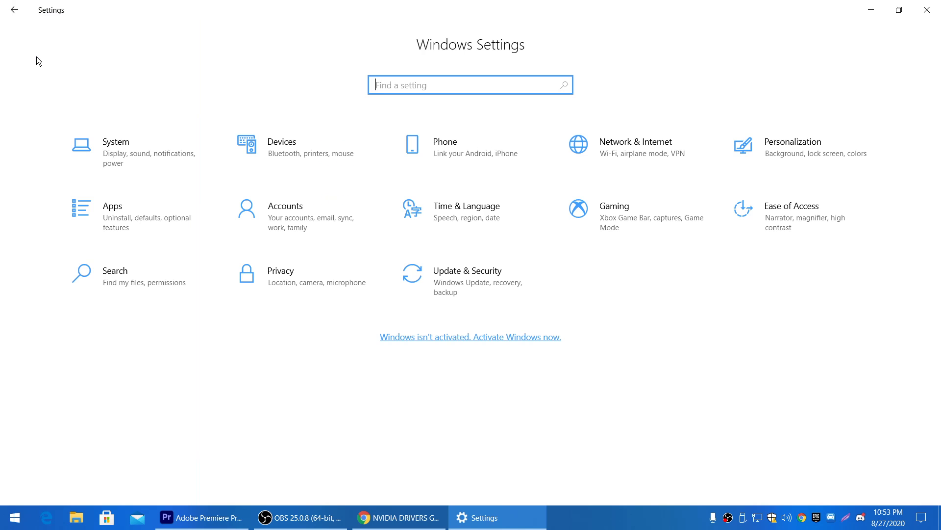
left_click(264, 276)
scroll(104, 354, "down", 4)
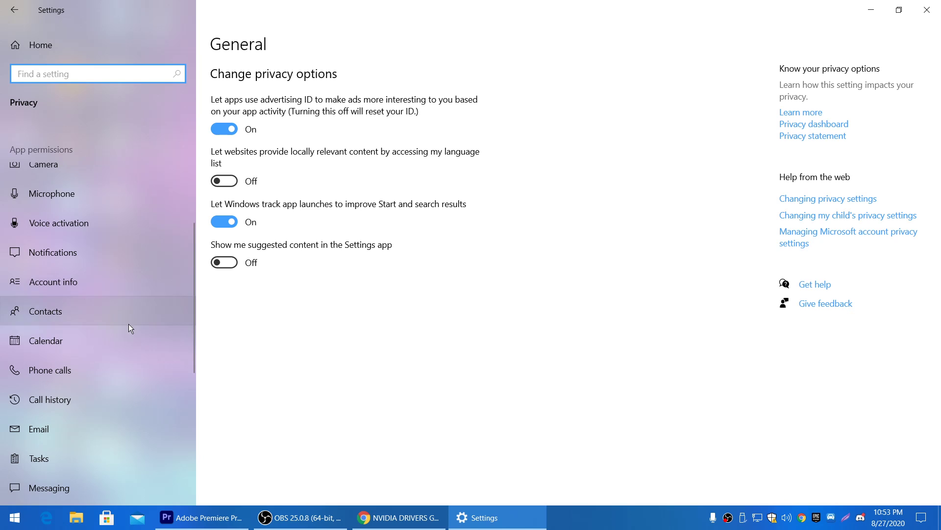
scroll(113, 339, "down", 3)
scroll(64, 422, "down", 2)
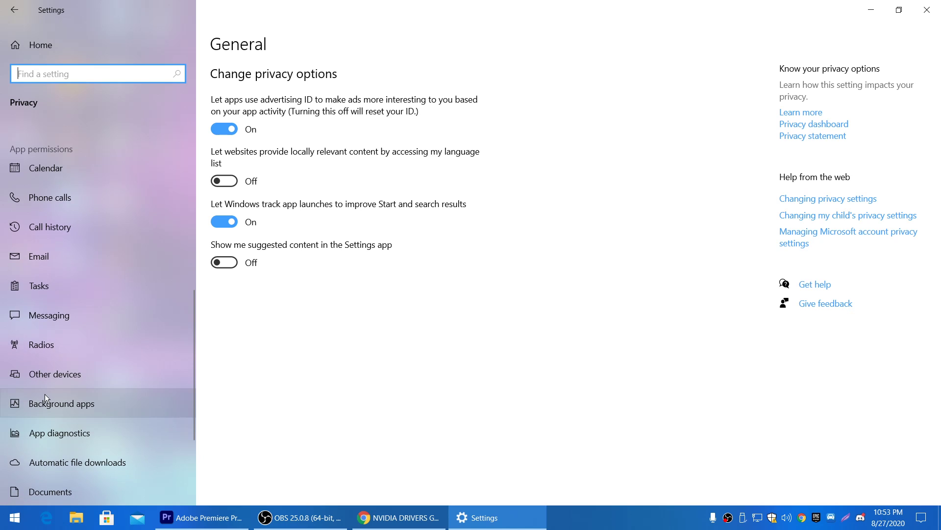
left_click(55, 409)
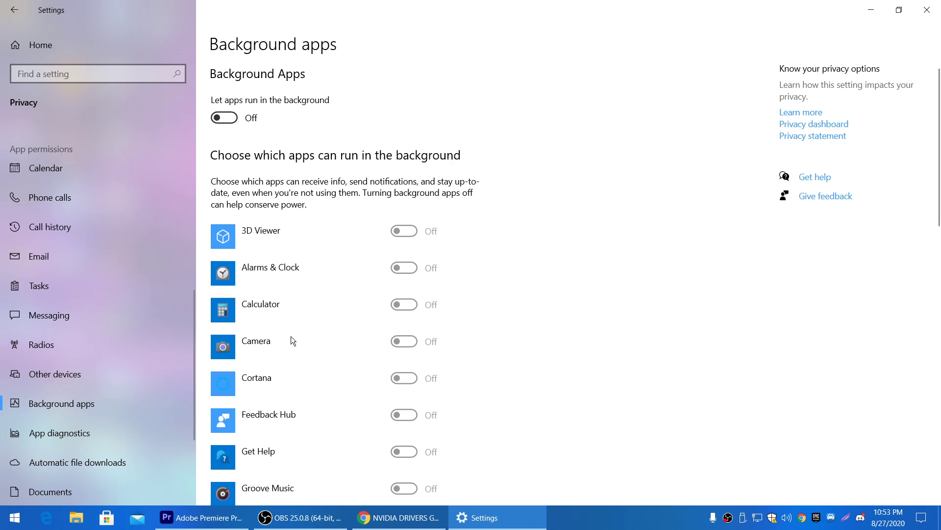
left_click(219, 118)
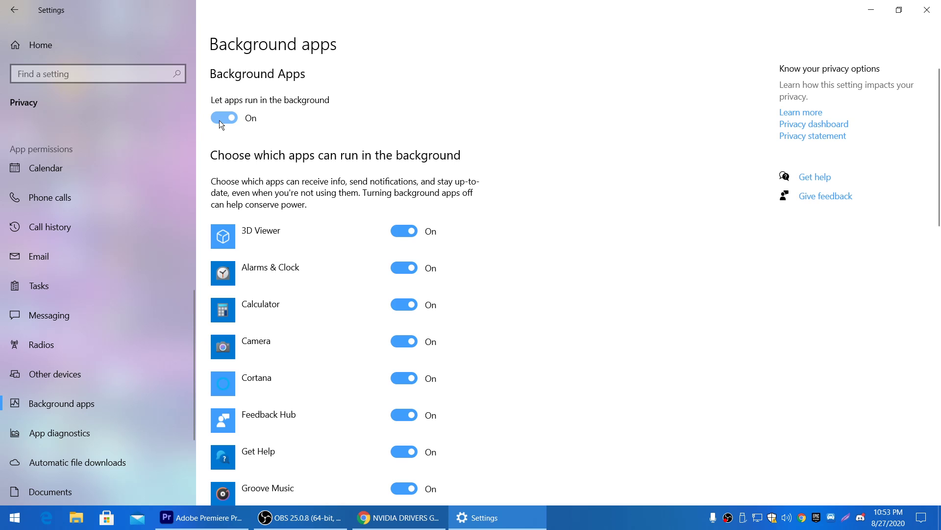
left_click(224, 117)
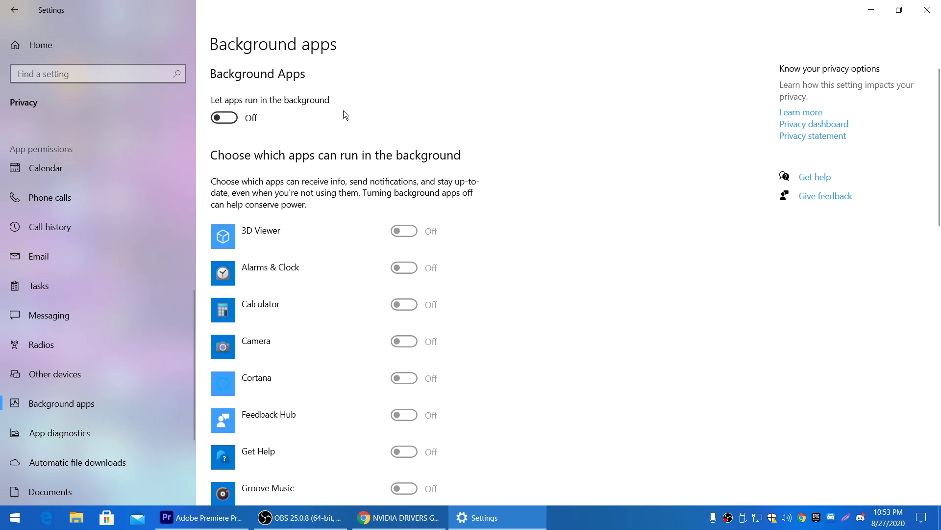
left_click(927, 11)
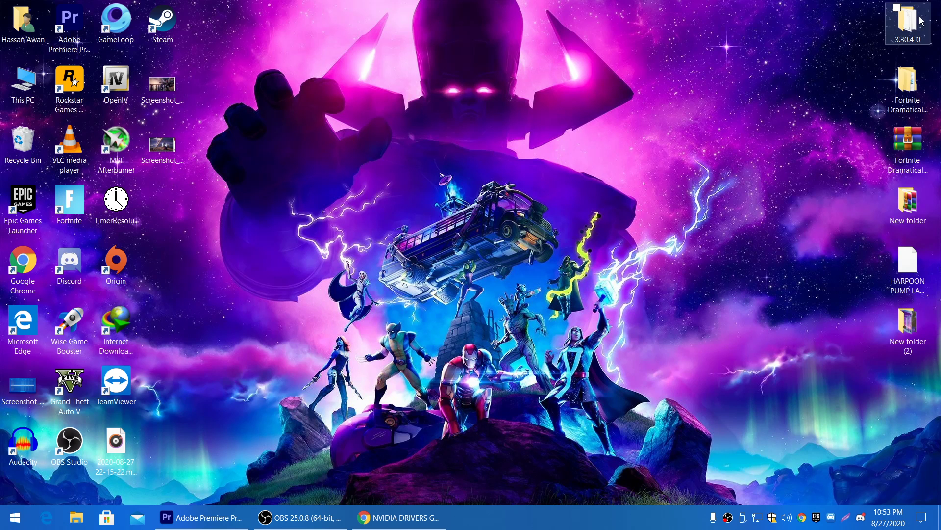
Review the startup apps in Task Manager, sort them by status, and close Task Manager
right_click(558, 521)
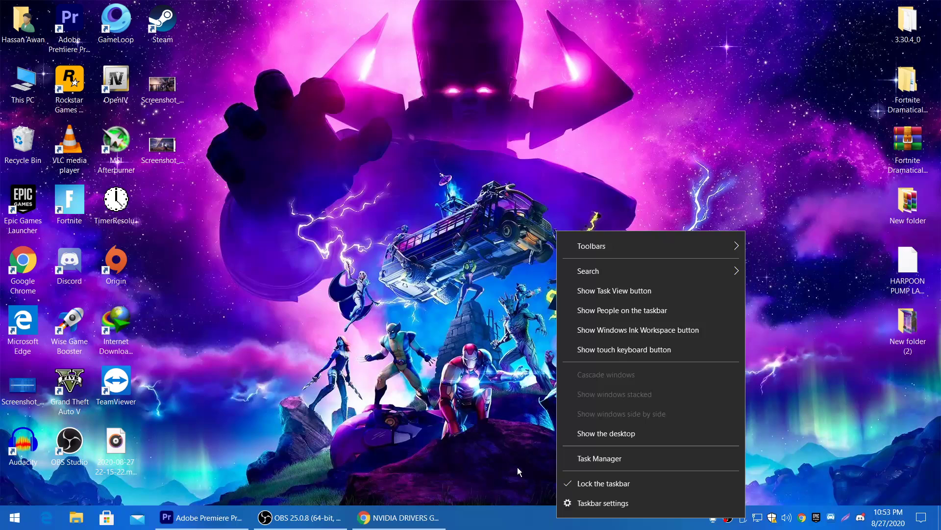
left_click(630, 465)
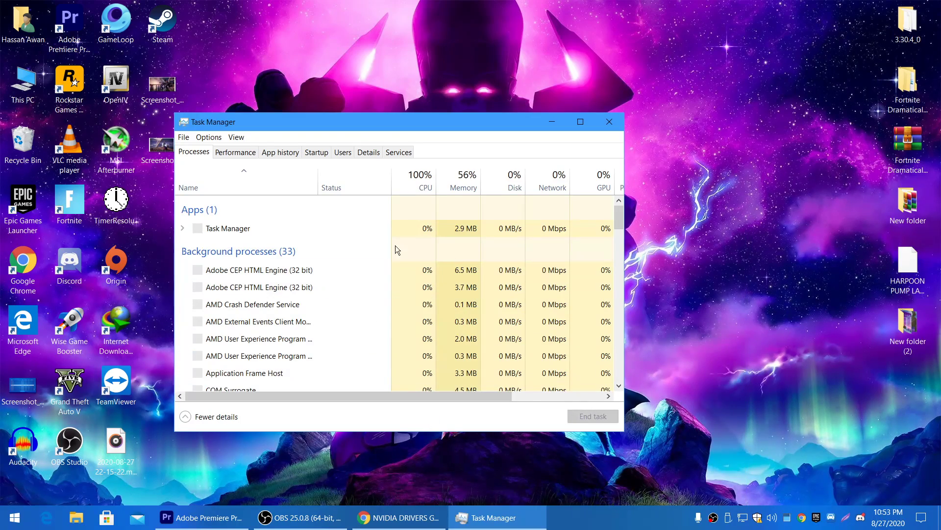
left_click(317, 153)
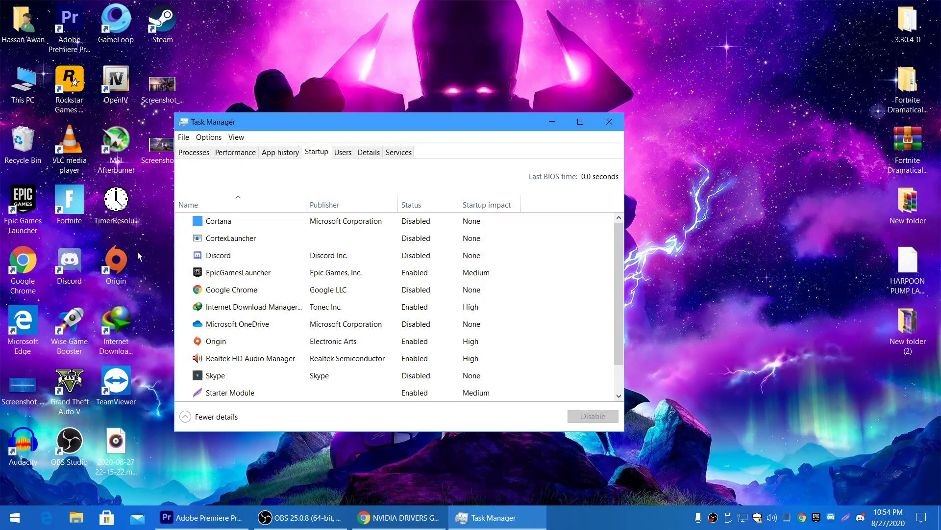
right_click(414, 276)
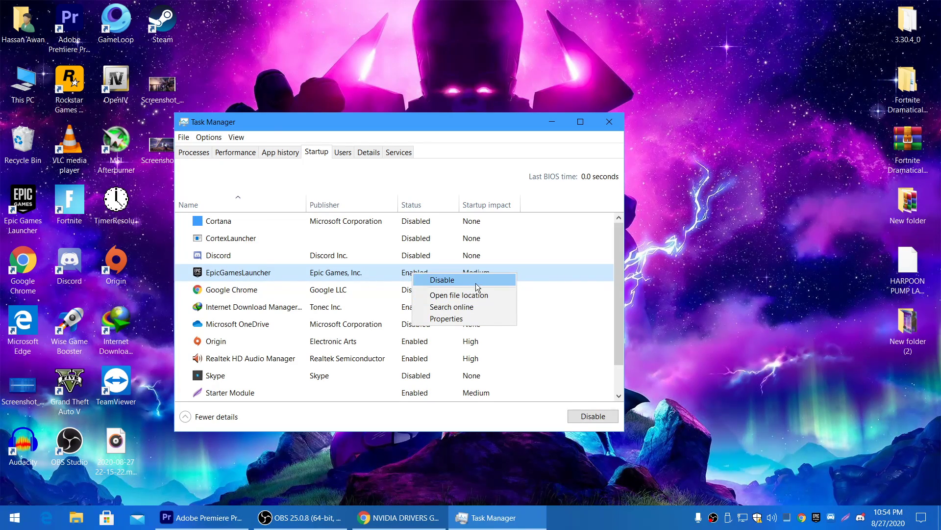
left_click(415, 205)
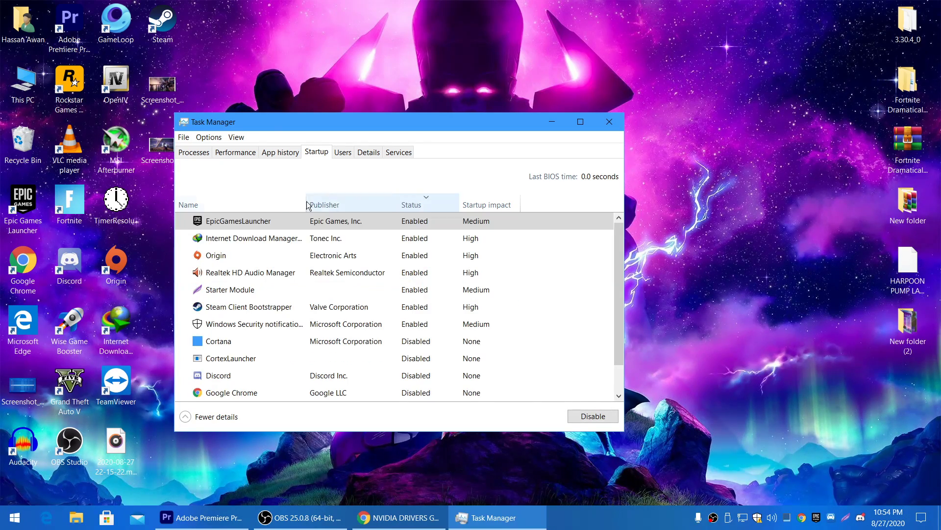
left_click(418, 206)
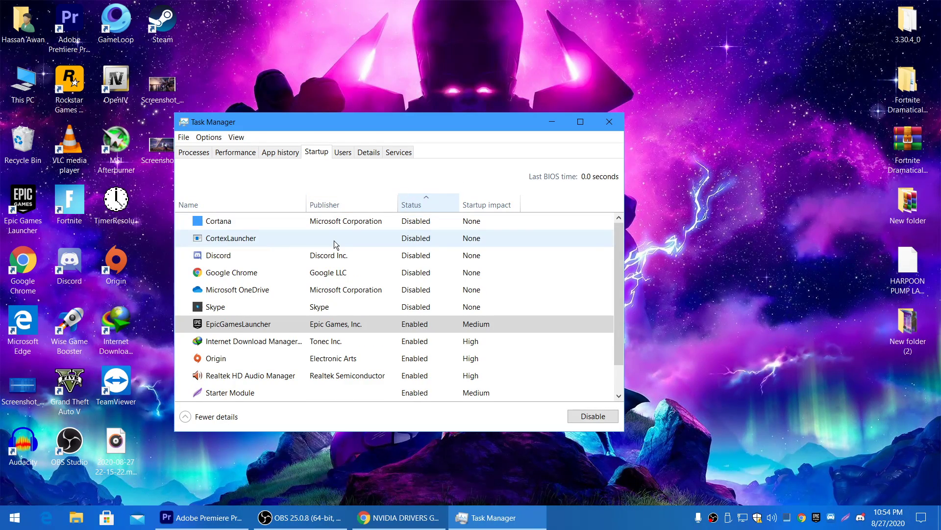
left_click(606, 121)
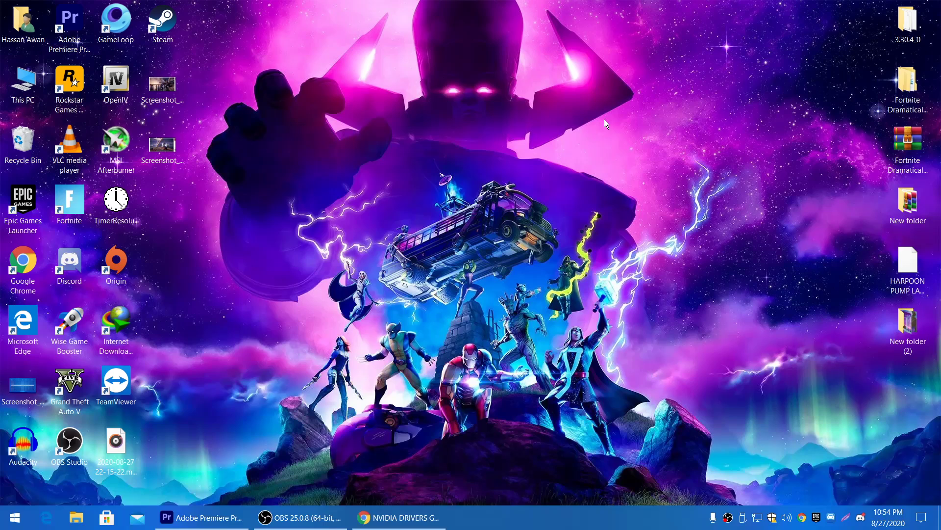
Look over the drives in This PC and open the Fortnite folder on the F: Local Disk drive
double_click(22, 90)
double_click(490, 177)
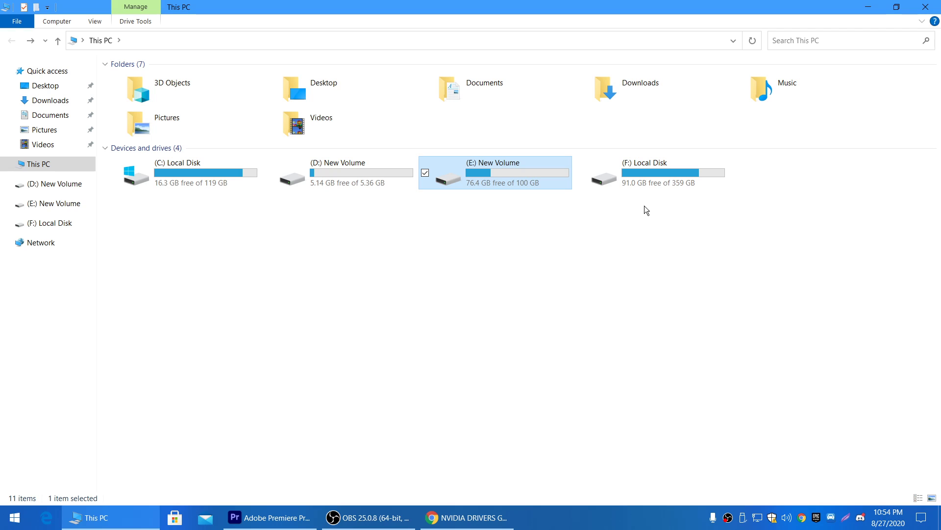
left_click(677, 220)
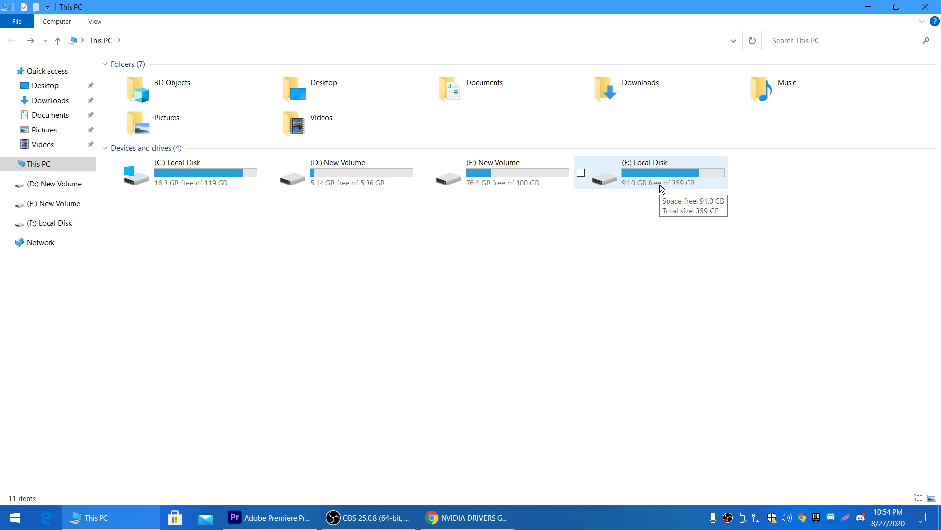
double_click(683, 168)
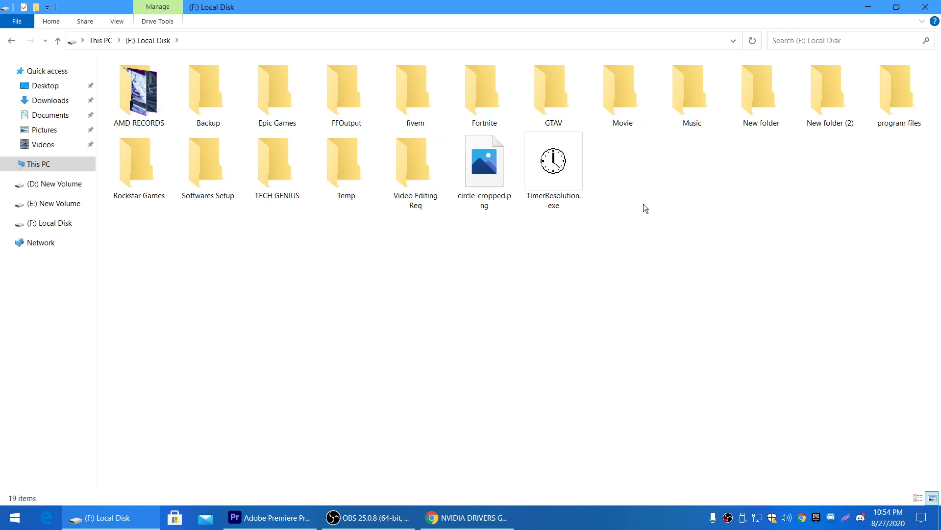
left_click(479, 102)
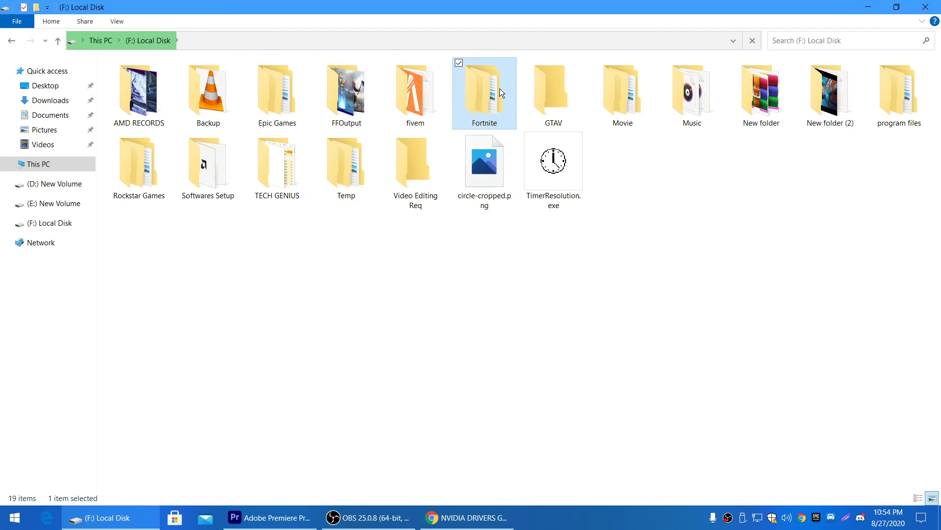
double_click(484, 85)
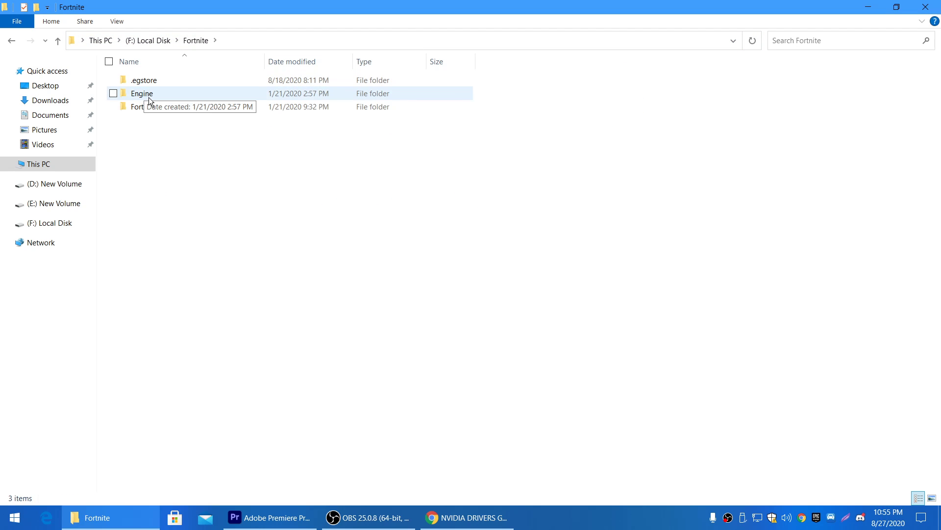
Go to Win64 inside the Binaries folder of FortniteGame and locate the four Fortnite executables
left_click(152, 105)
double_click(152, 105)
left_click(152, 82)
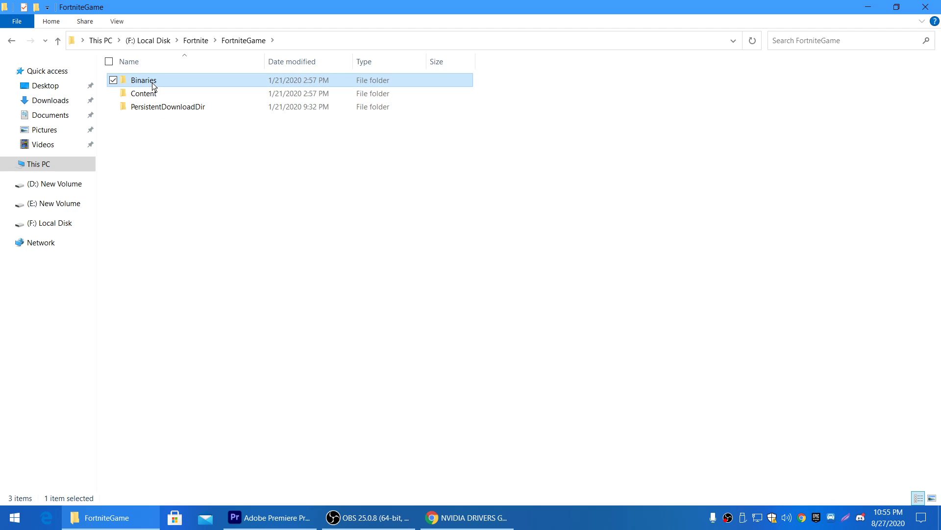
double_click(152, 83)
left_click(152, 93)
double_click(152, 93)
scroll(225, 243, "down", 10)
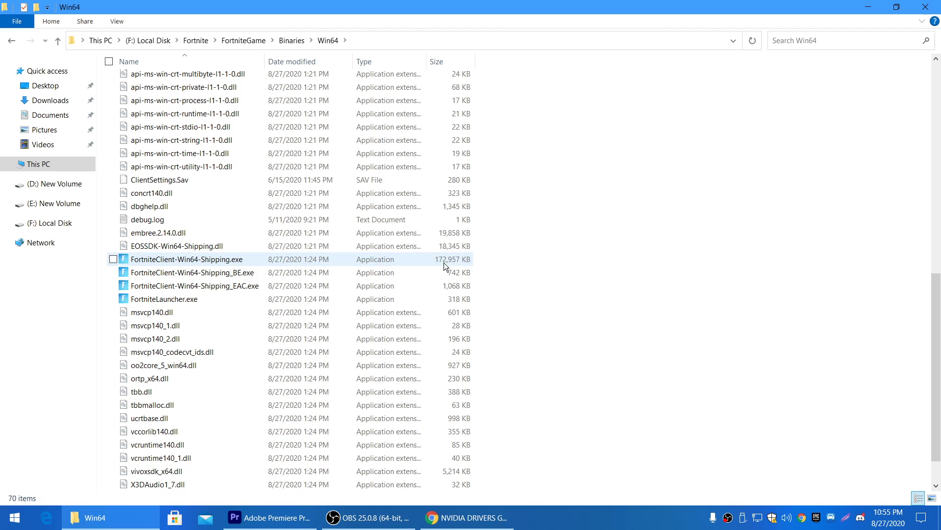
left_click_drag(443, 262, 248, 296)
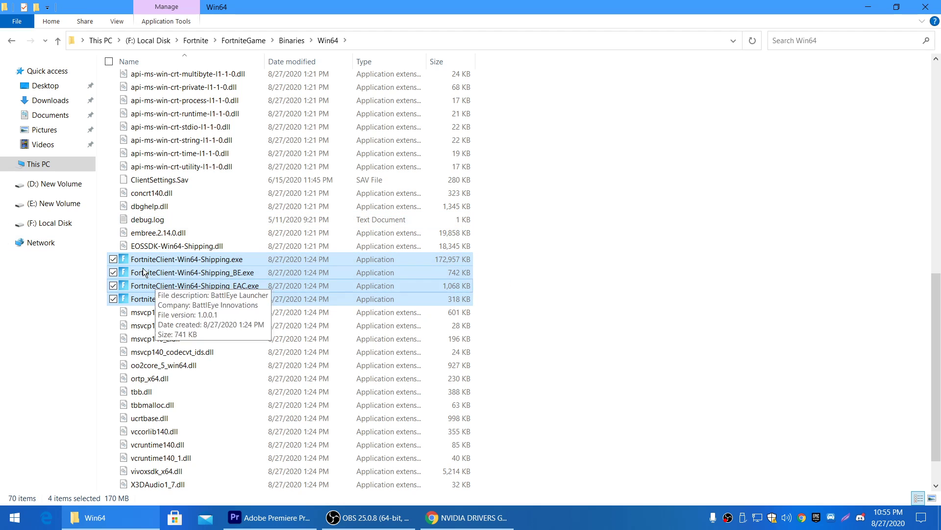
left_click(619, 253)
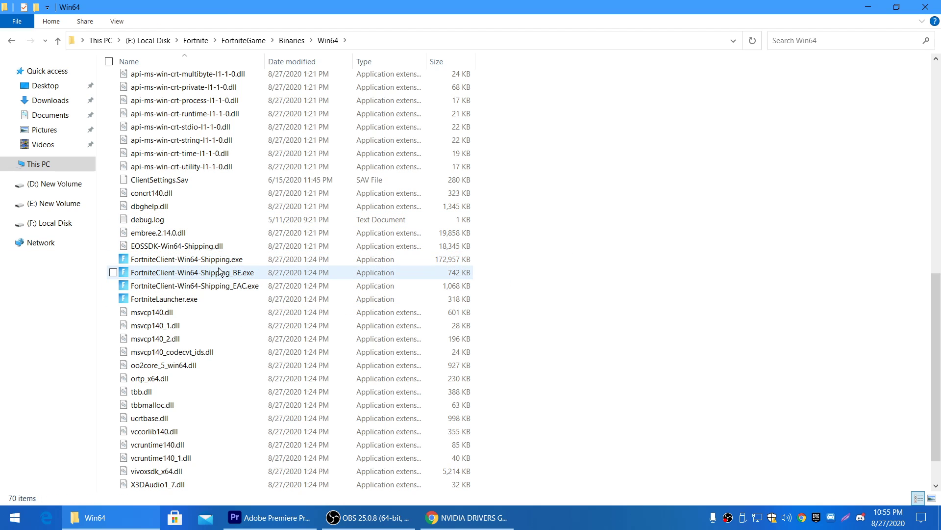
In the compatibility properties of FortniteClient-Win64-Shipping.exe, override high DPI scaling behavior with scaling performed by Application, and confirm
left_click(167, 258)
right_click(167, 259)
left_click(188, 496)
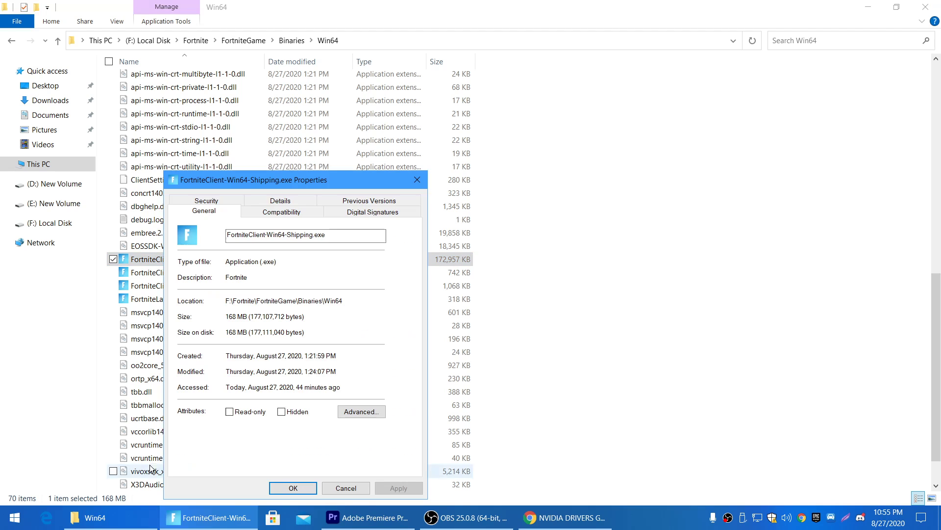
left_click(275, 215)
left_click_drag(290, 181, 420, 95)
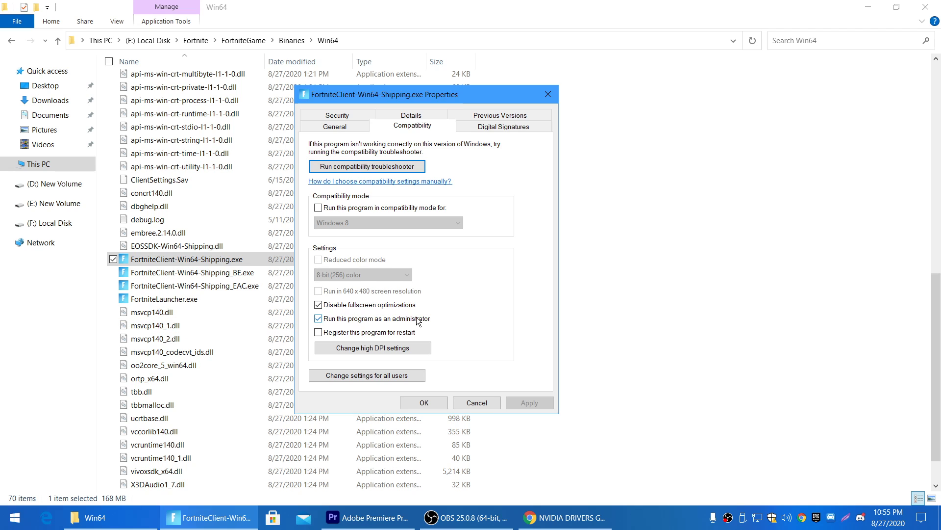
left_click(348, 347)
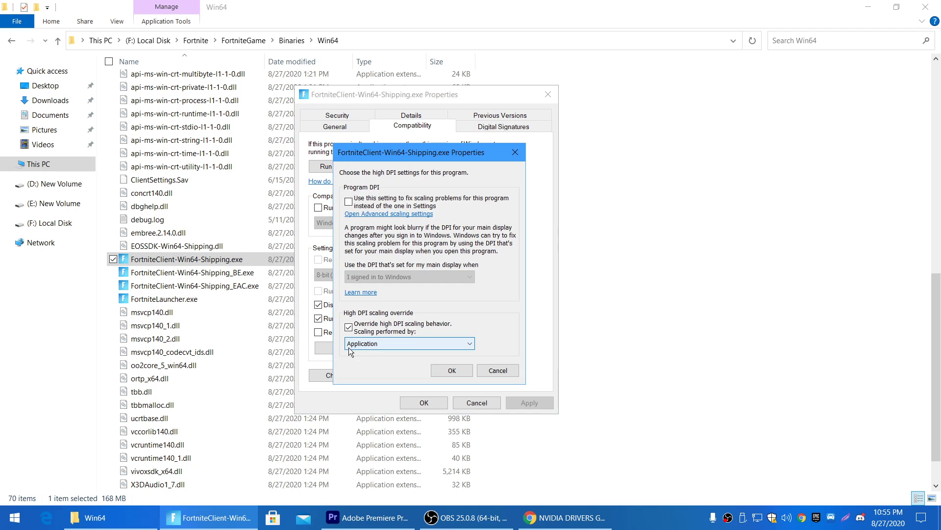
left_click(349, 327)
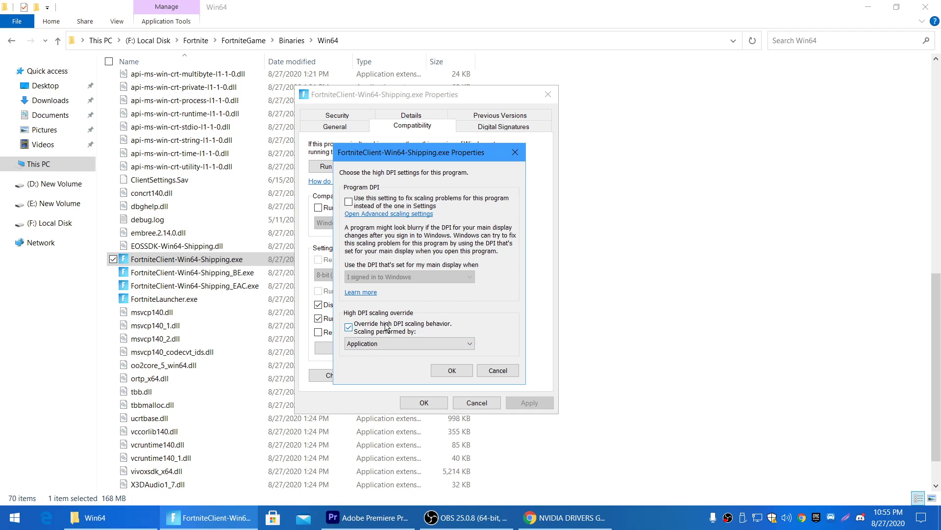
left_click(402, 343)
left_click(360, 354)
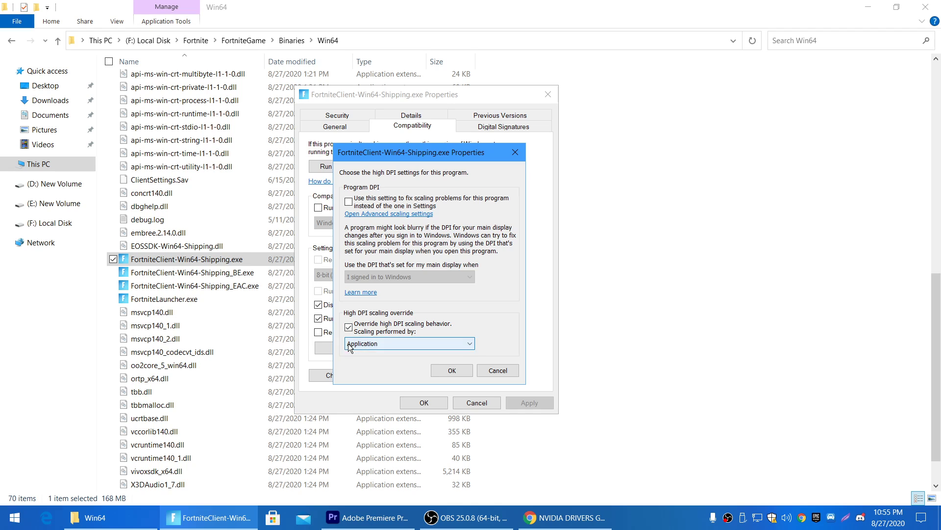
left_click(451, 370)
left_click(528, 404)
left_click(422, 402)
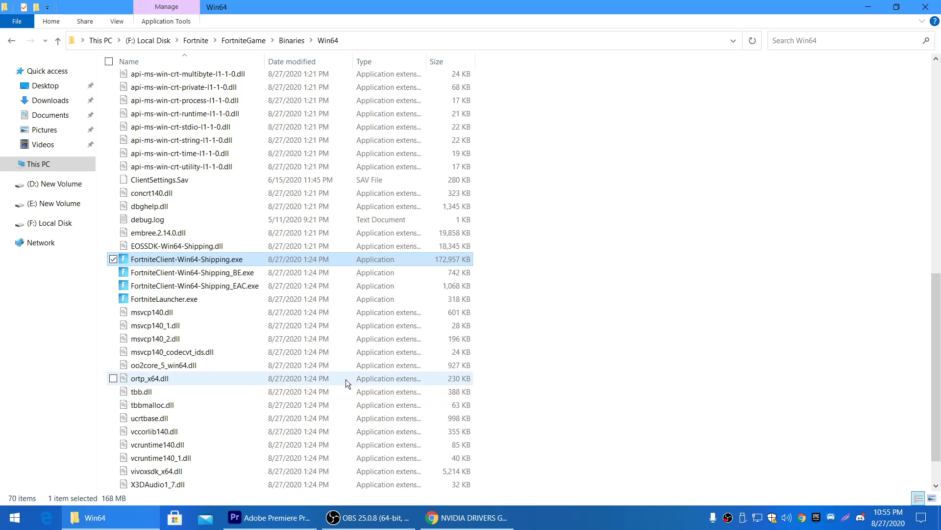
Review the Disable fullscreen optimizations and high DPI settings in the compatibility properties of FortniteClient-Win64-Shipping_EAC.exe, and close the dialog
left_click_drag(498, 251, 368, 304)
left_click(631, 315)
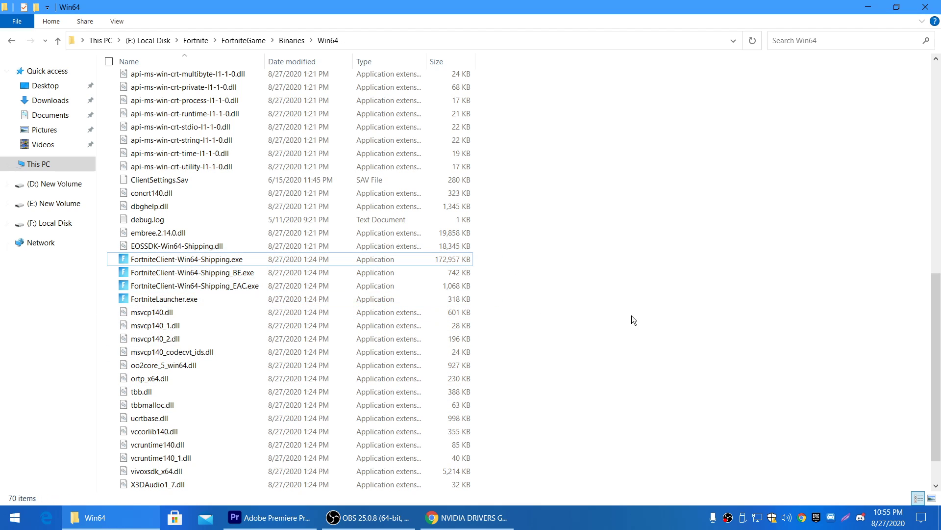
right_click(155, 285)
left_click(202, 500)
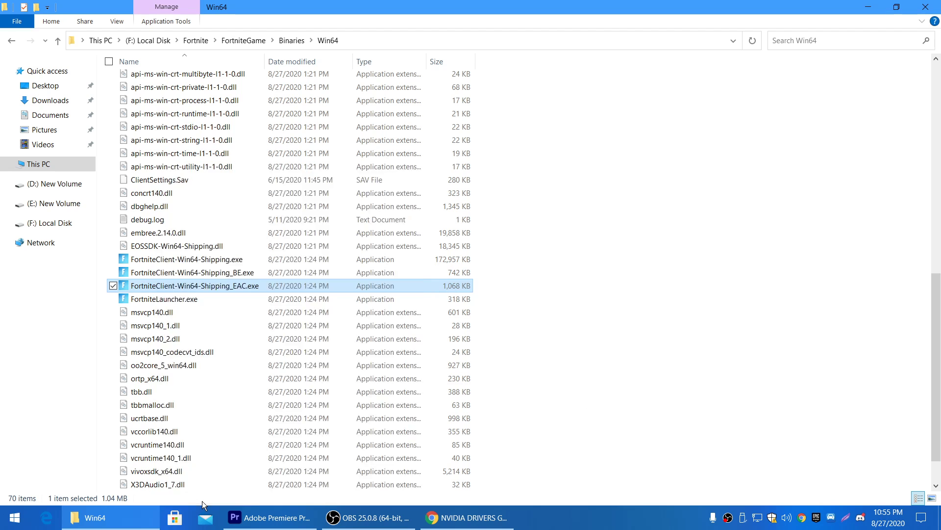
left_click(277, 212)
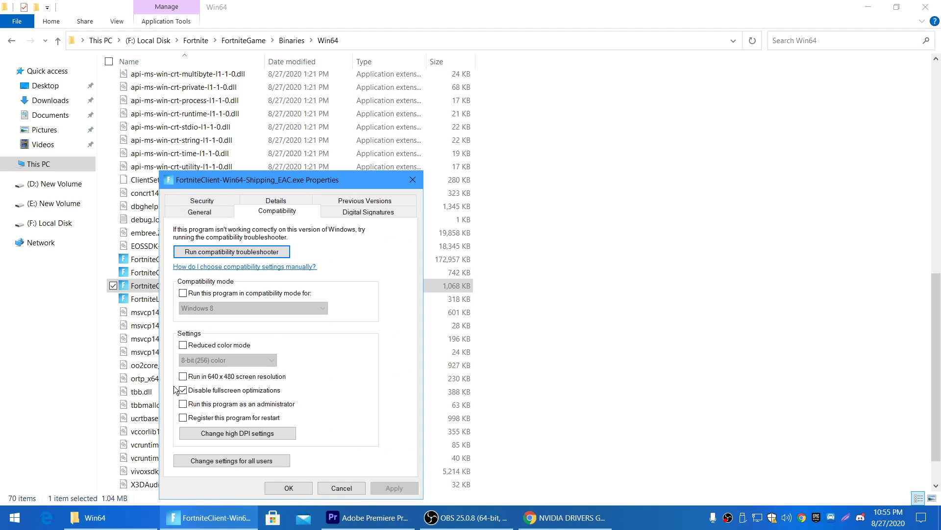
left_click(183, 390)
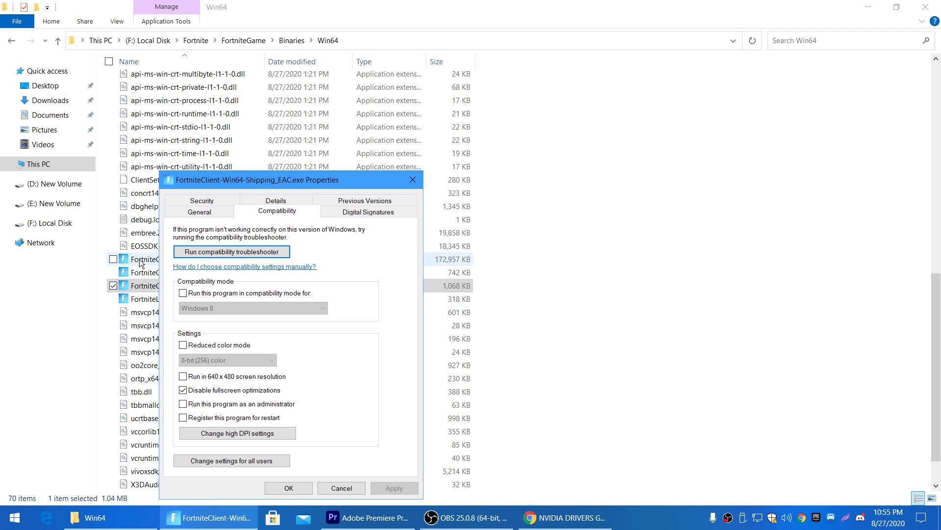
left_click(231, 436)
left_click(306, 453)
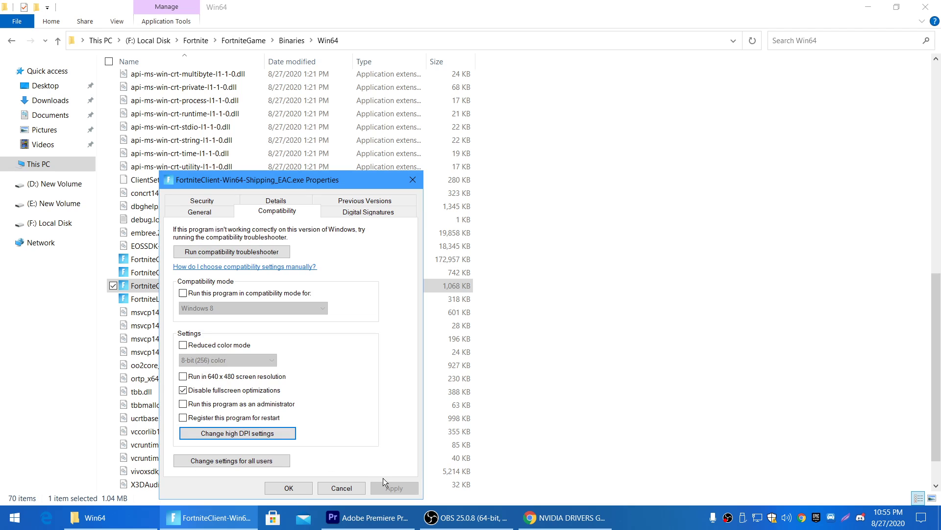
left_click(291, 487)
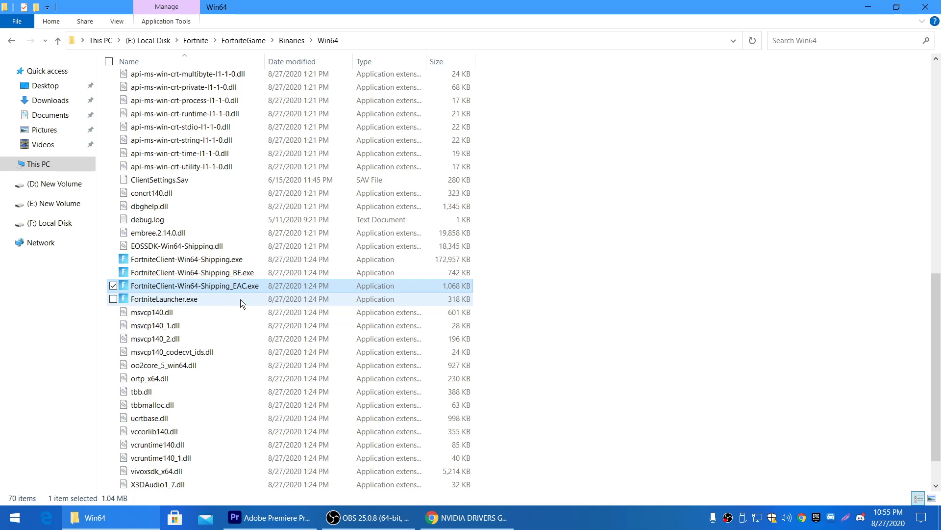
Close the Win64 folder and open the Graphics settings page from the Windows display settings
left_click(925, 7)
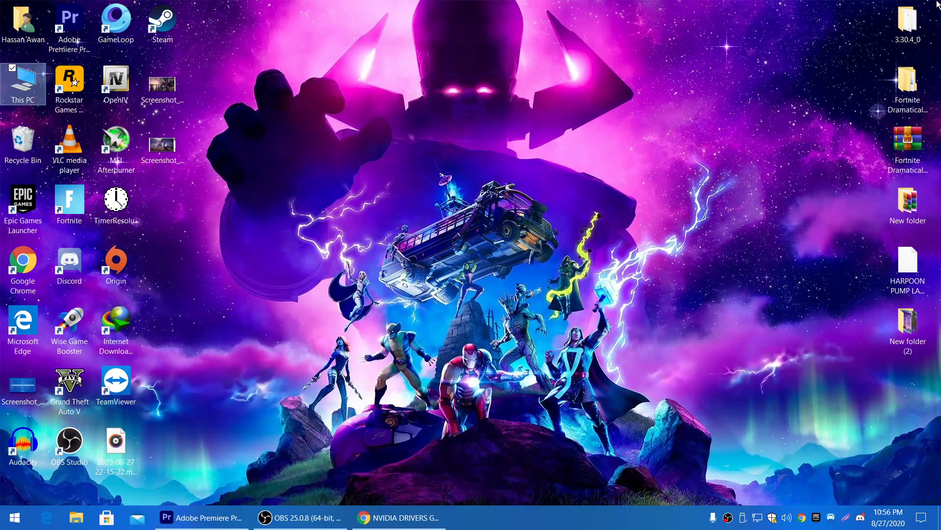
right_click(485, 244)
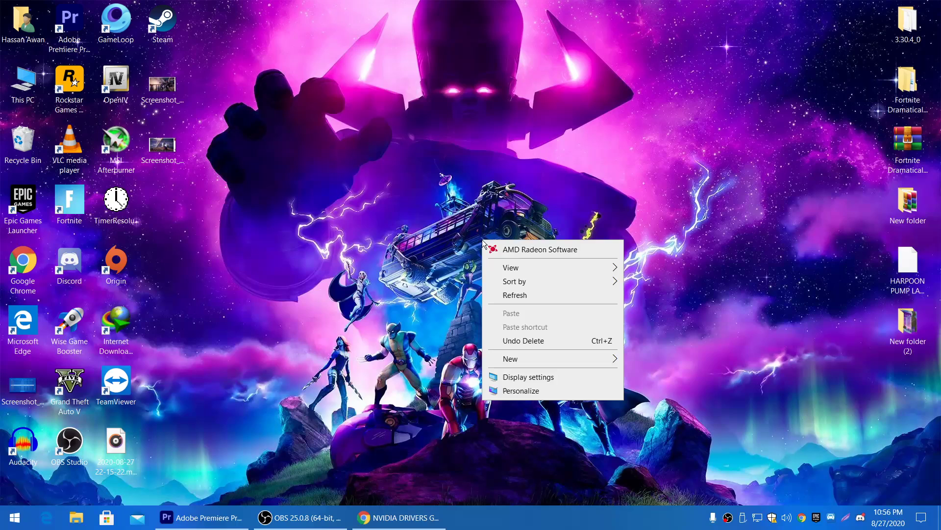
left_click(529, 377)
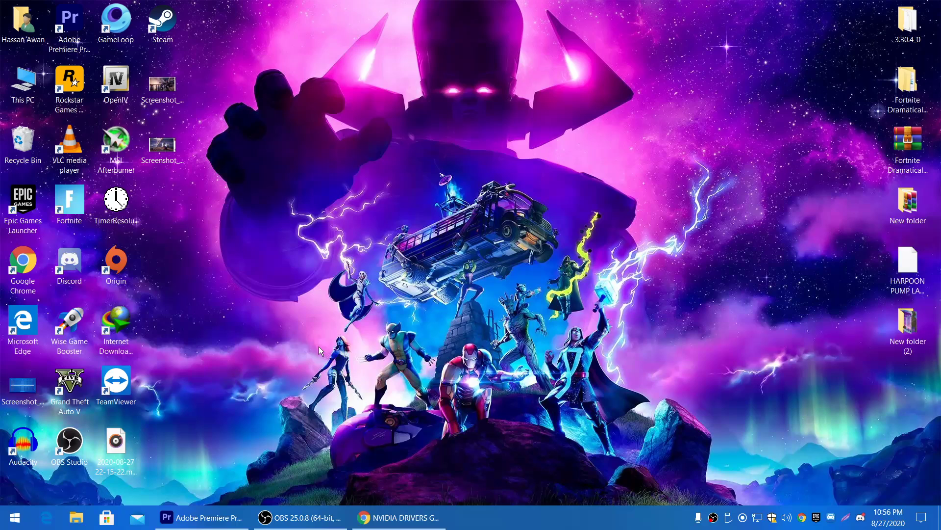
right_click(383, 284)
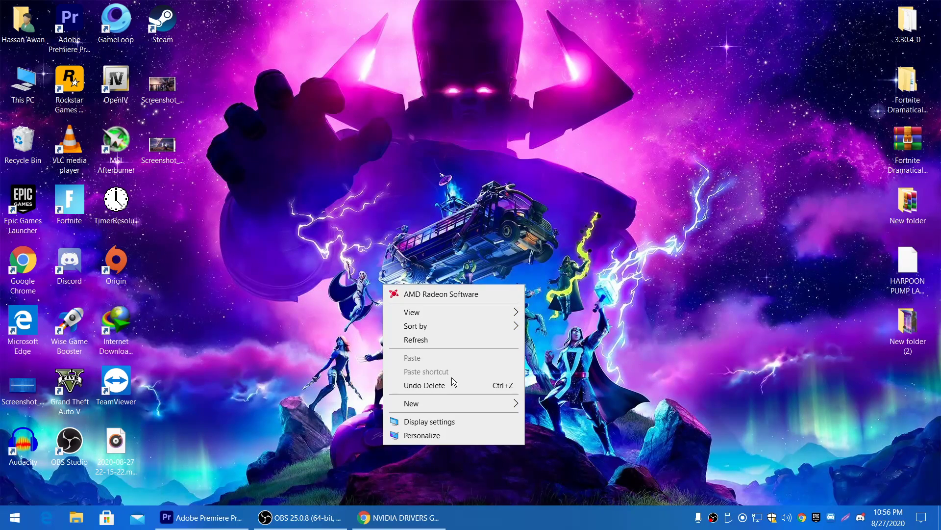
left_click(411, 422)
scroll(292, 392, "down", 2)
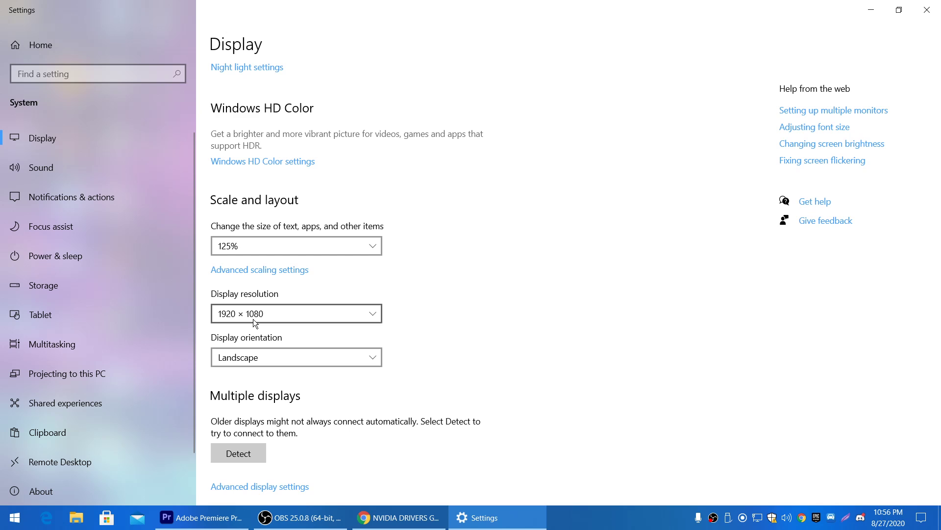
scroll(391, 205, "down", 2)
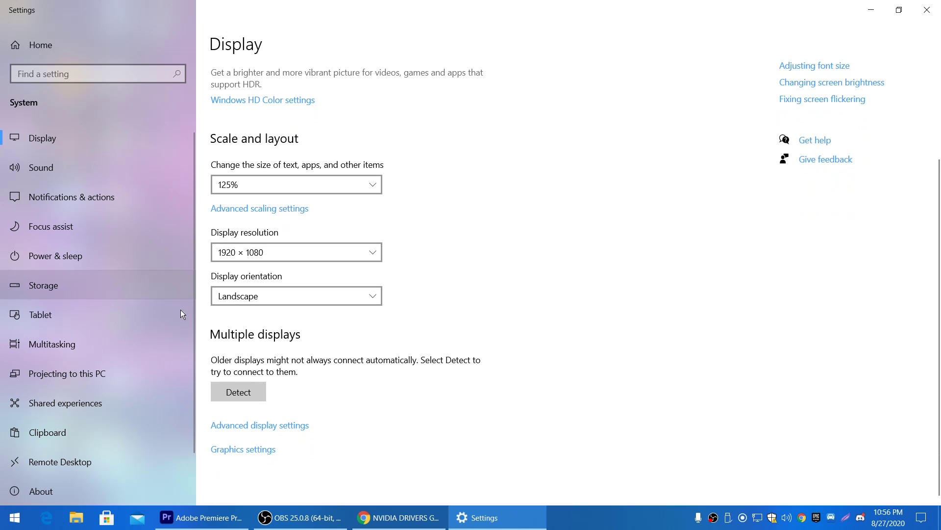
left_click(237, 448)
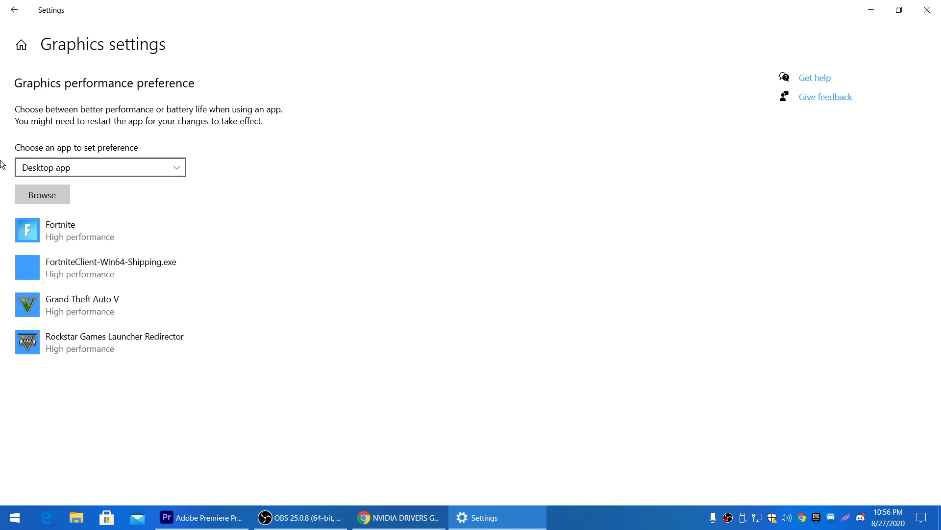
Add FortniteClient-Win64-Shipping_BE.exe, FortniteClient-Win64-Shipping_EAC.exe and FortniteLauncher.exe from the Win64 folder to the graphics performance preference list
left_click(39, 196)
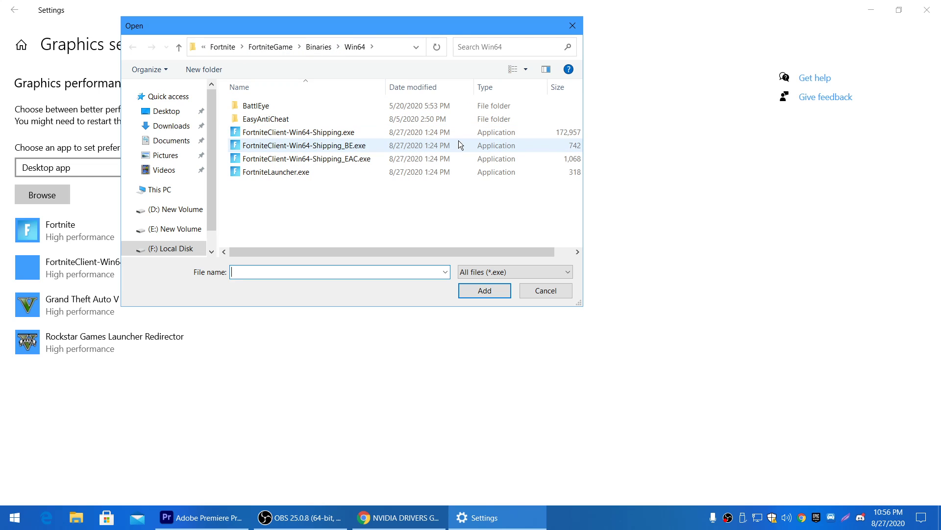
left_click(299, 136)
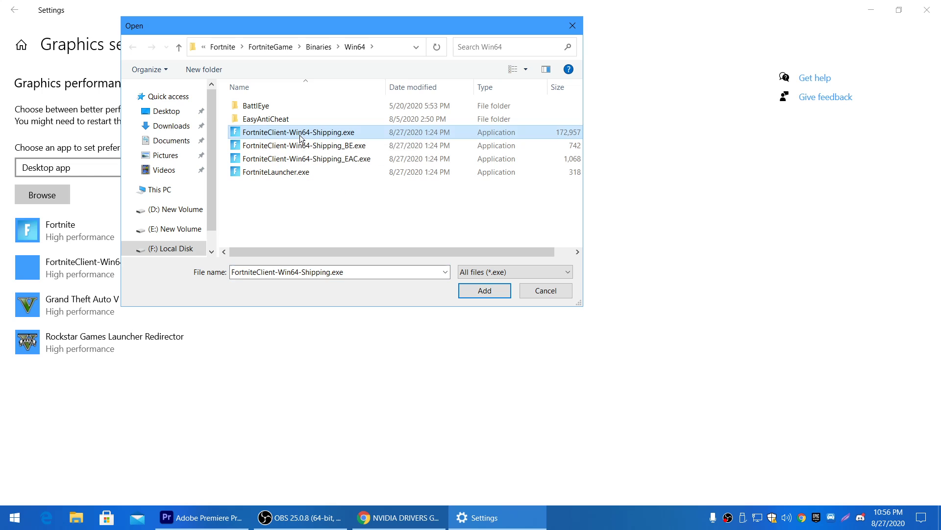
left_click(302, 145)
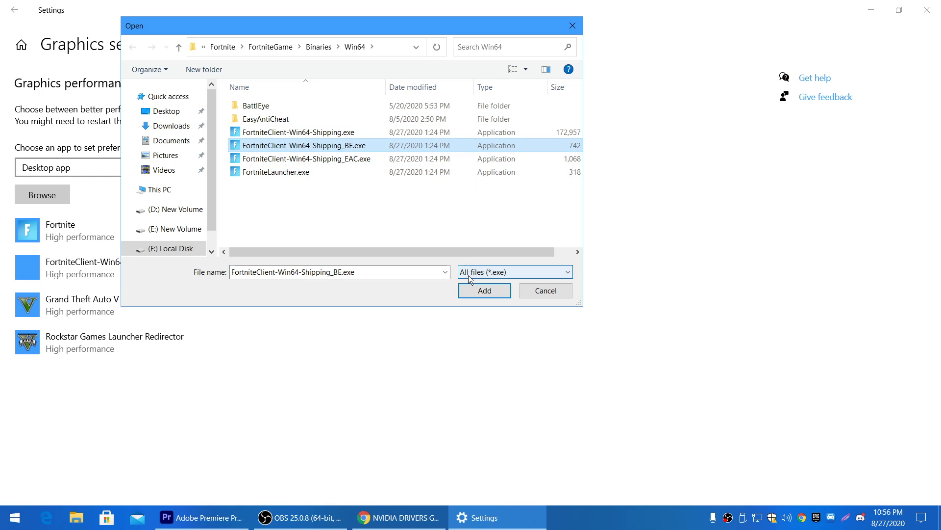
left_click(472, 289)
left_click(42, 195)
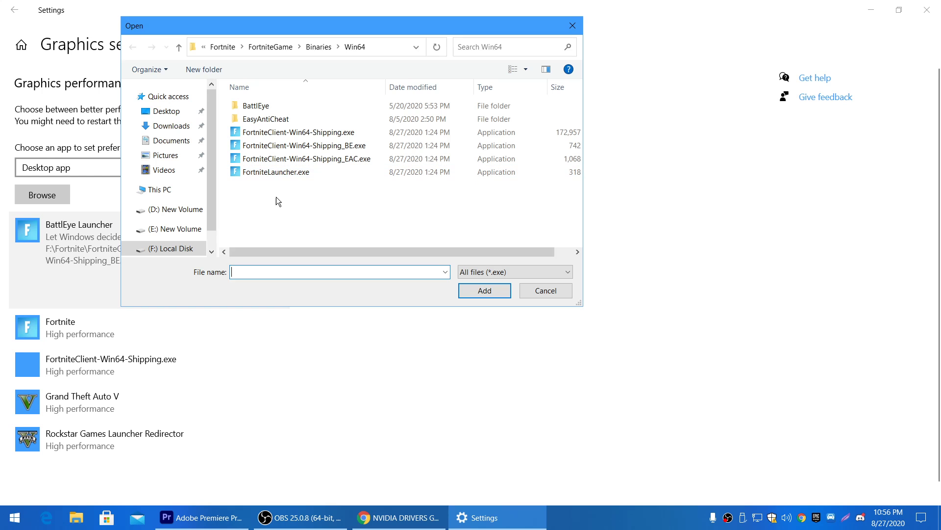
left_click(271, 160)
left_click(483, 289)
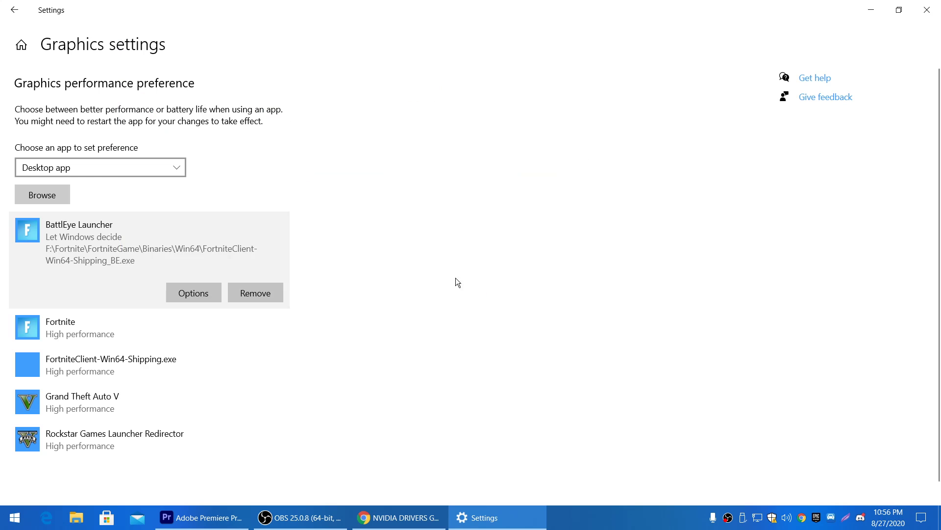
left_click(48, 196)
left_click(289, 173)
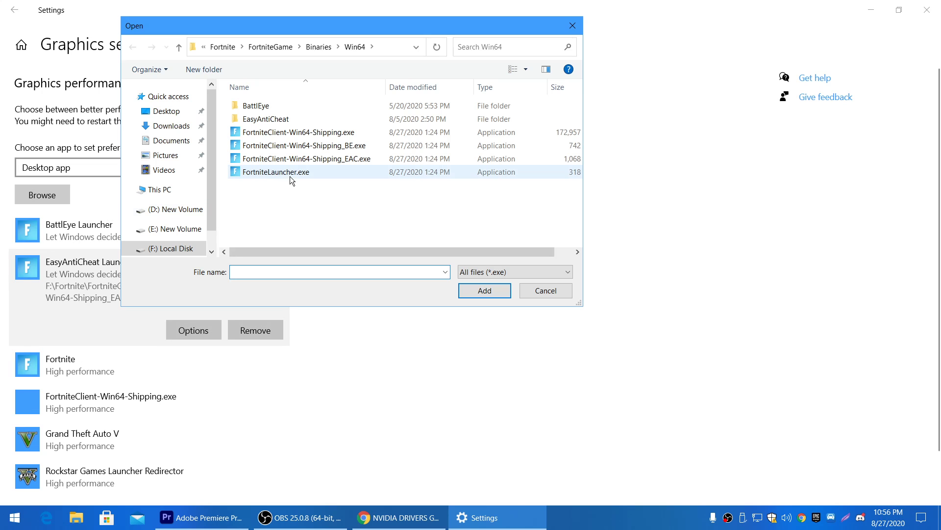
left_click(482, 289)
Set the graphics preference of BattlEye Launcher and EasyAntiCheat Launcher to High performance and save each
scroll(199, 261, "down", 2)
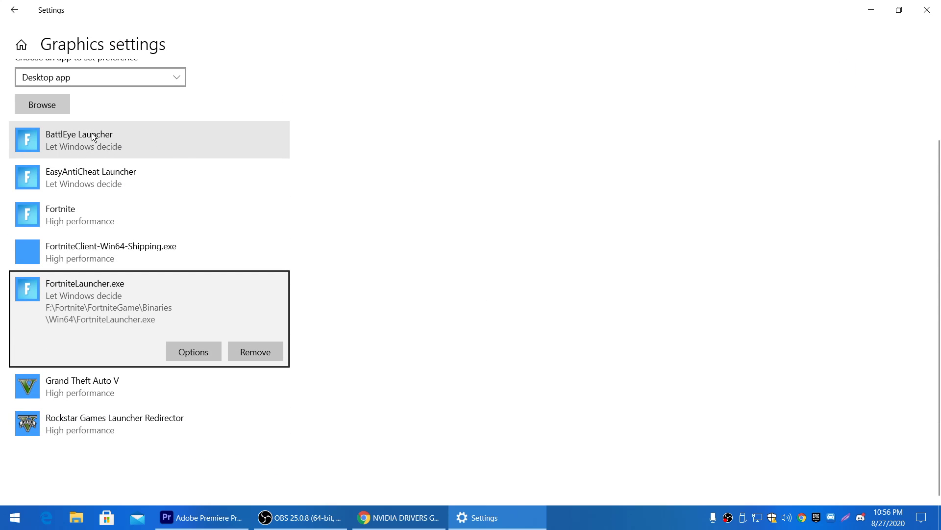
left_click(93, 137)
left_click(177, 210)
left_click(391, 282)
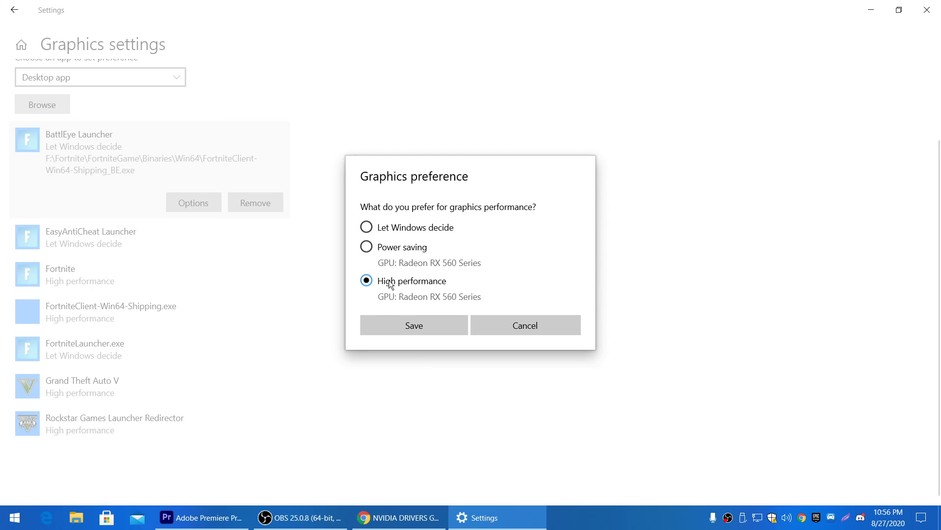
left_click(407, 325)
left_click(113, 243)
left_click(194, 240)
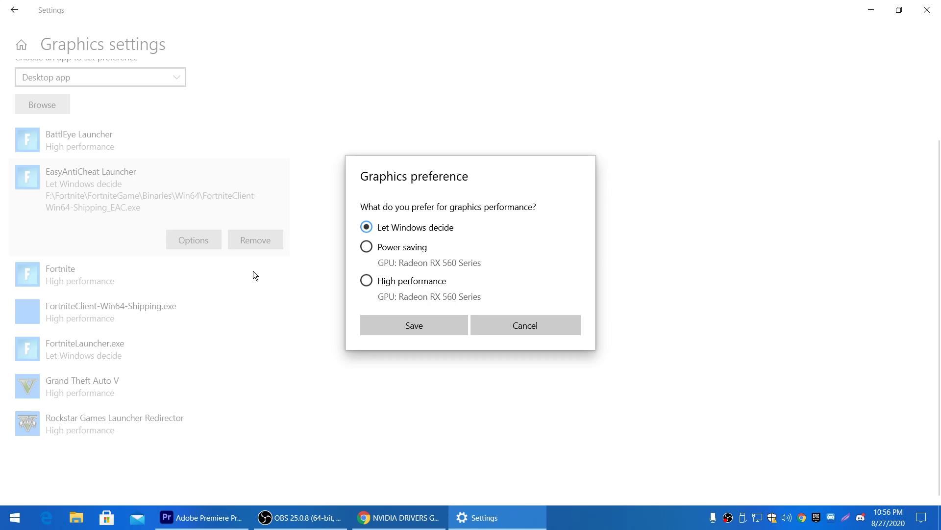
left_click(392, 281)
left_click(401, 325)
Save the High performance graphics preference for Fortnite and FortniteLauncher.exe, and close the Settings window
left_click(80, 264)
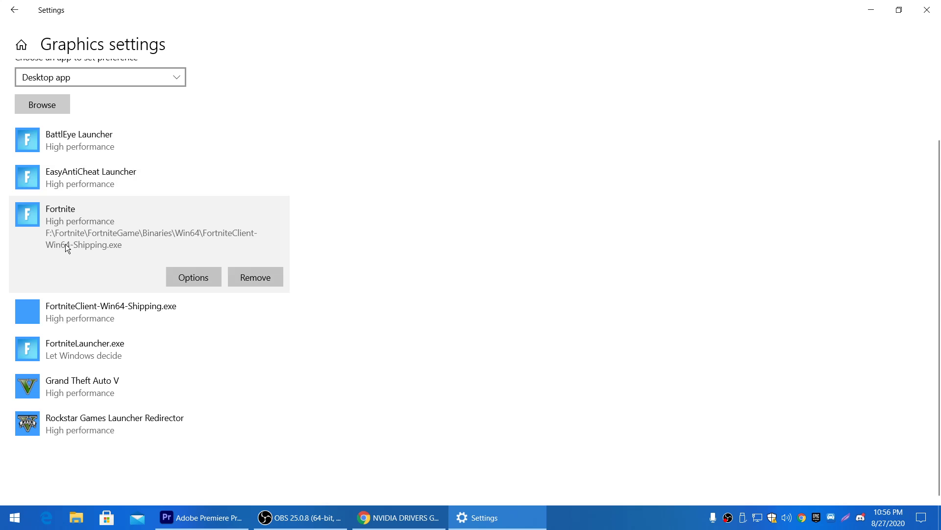
left_click(178, 276)
left_click(407, 327)
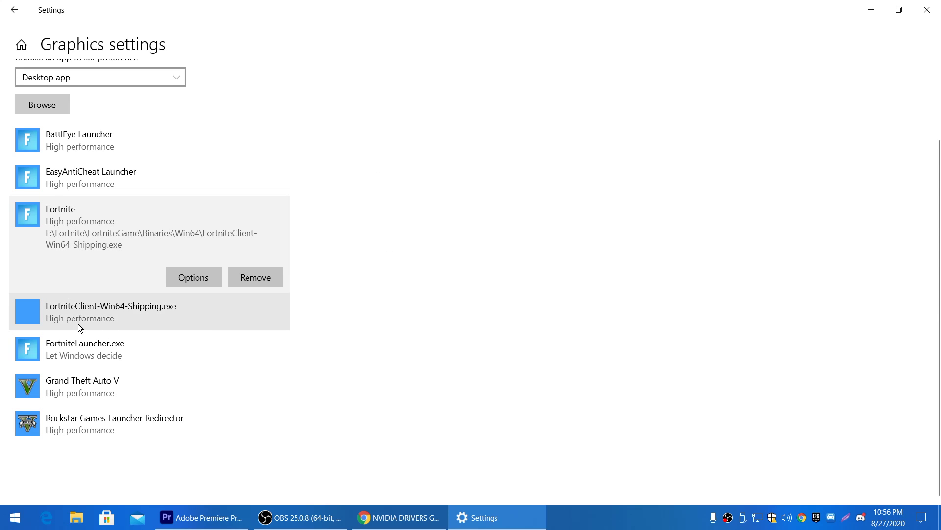
left_click(89, 350)
left_click(196, 352)
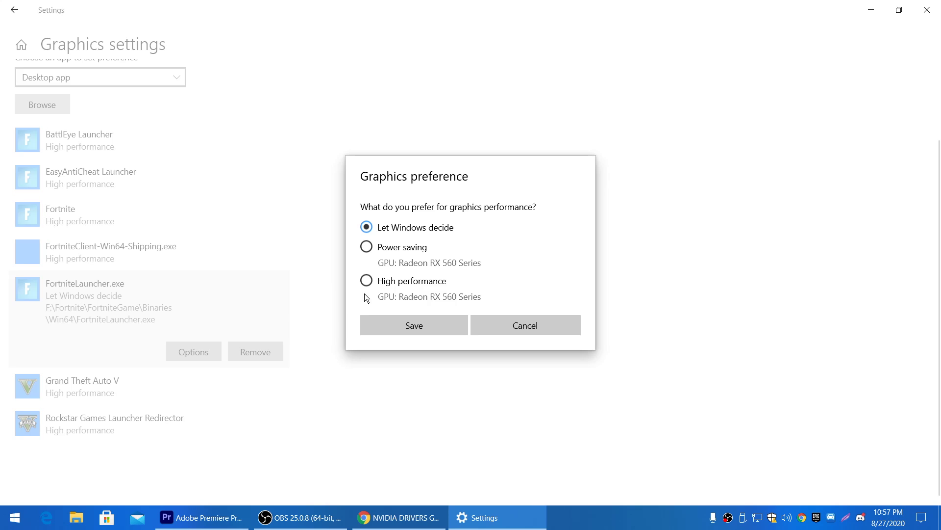
left_click(366, 280)
left_click(408, 327)
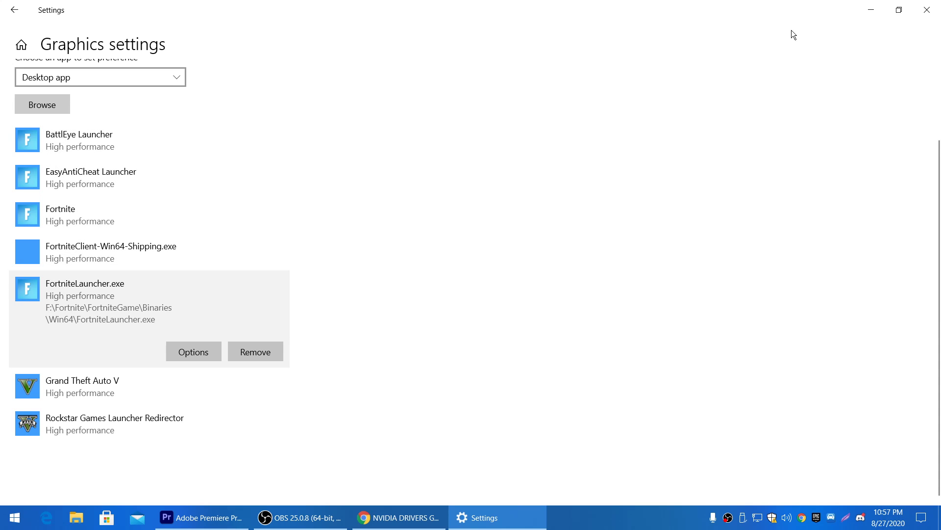
left_click(927, 10)
Open Device Manager from the This PC properties, check the device options of High precision event timer under System devices, and close it
right_click(21, 92)
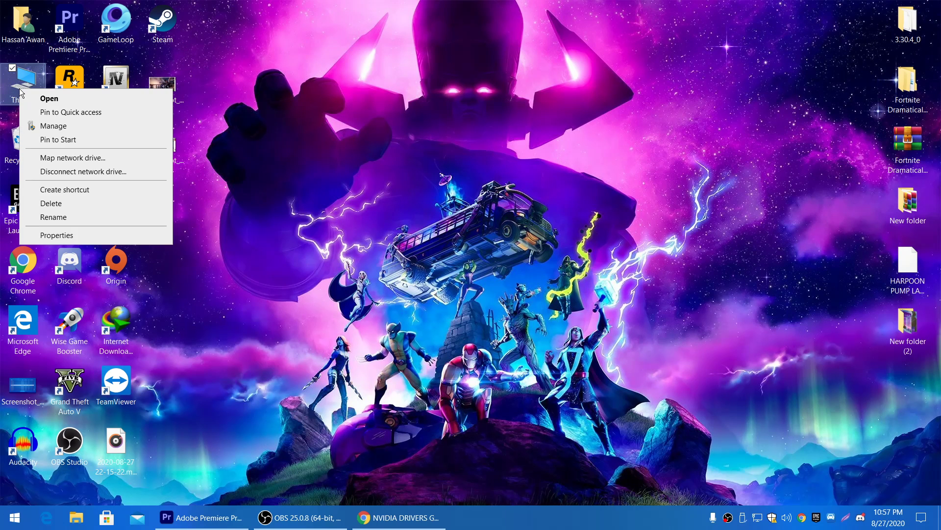
left_click(58, 235)
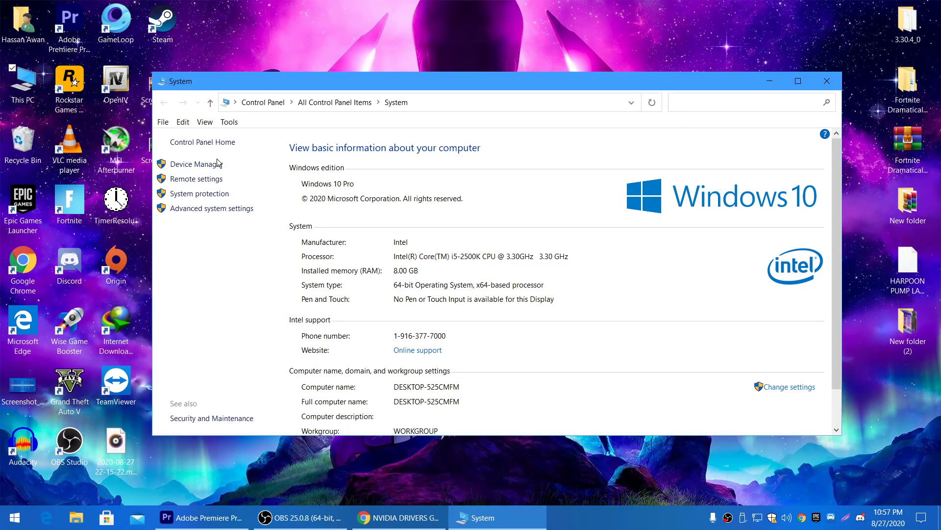
left_click(196, 164)
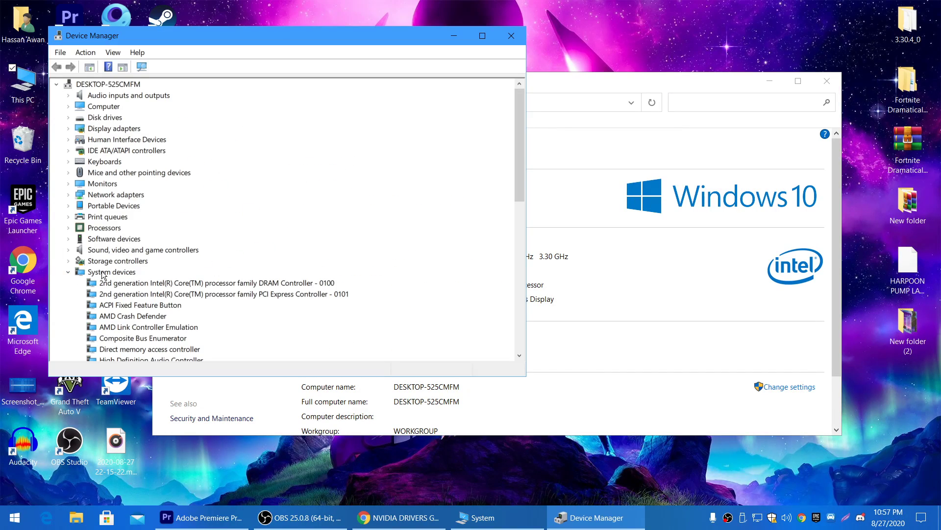
scroll(168, 293, "down", 2)
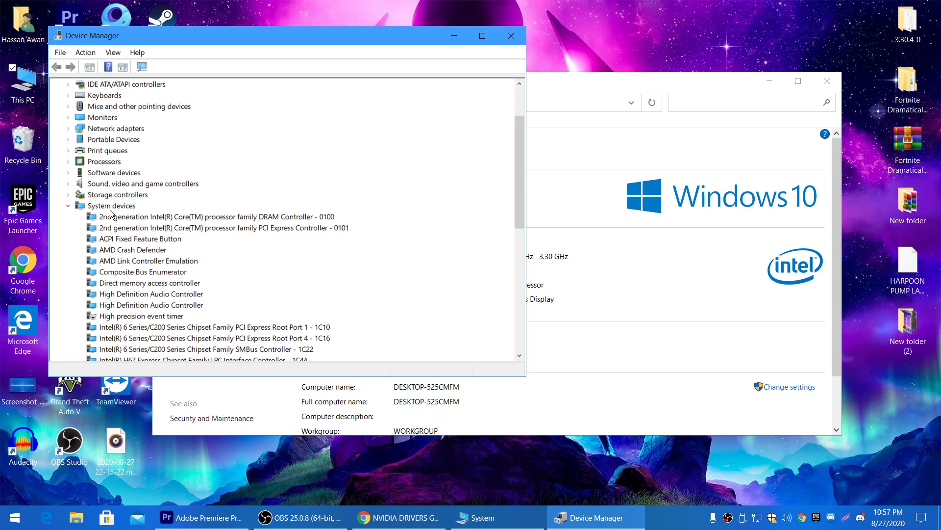
right_click(108, 318)
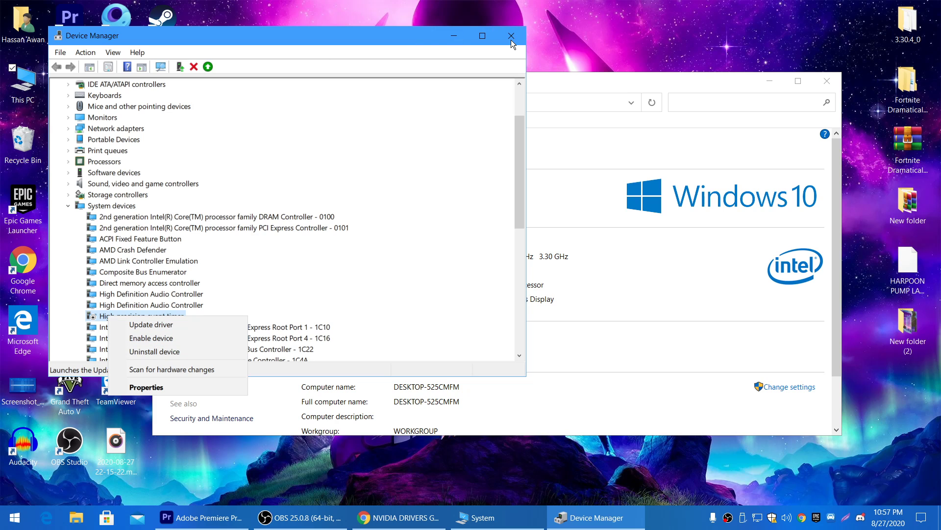
left_click(454, 42)
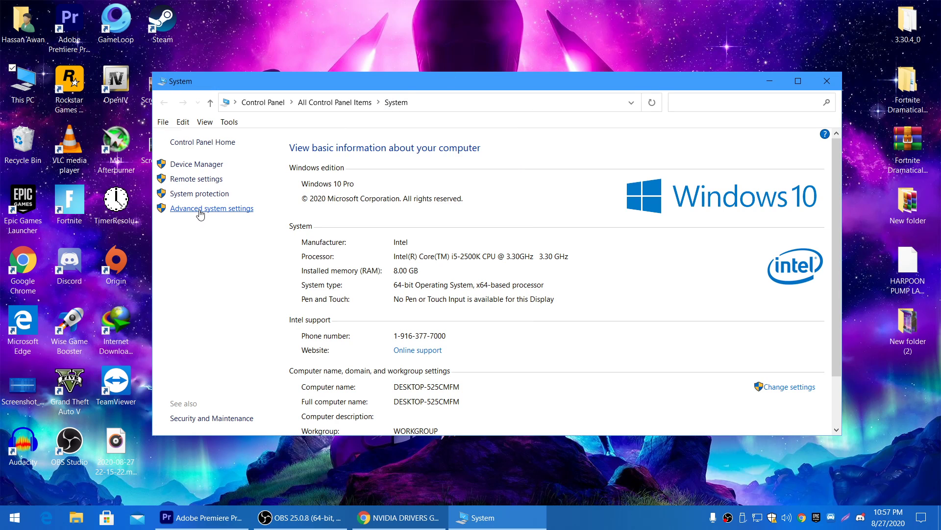
Turn off Smooth-scroll list boxes in the visual effects of the advanced system performance settings, apply it, and close the system windows
left_click(200, 209)
left_click(283, 159)
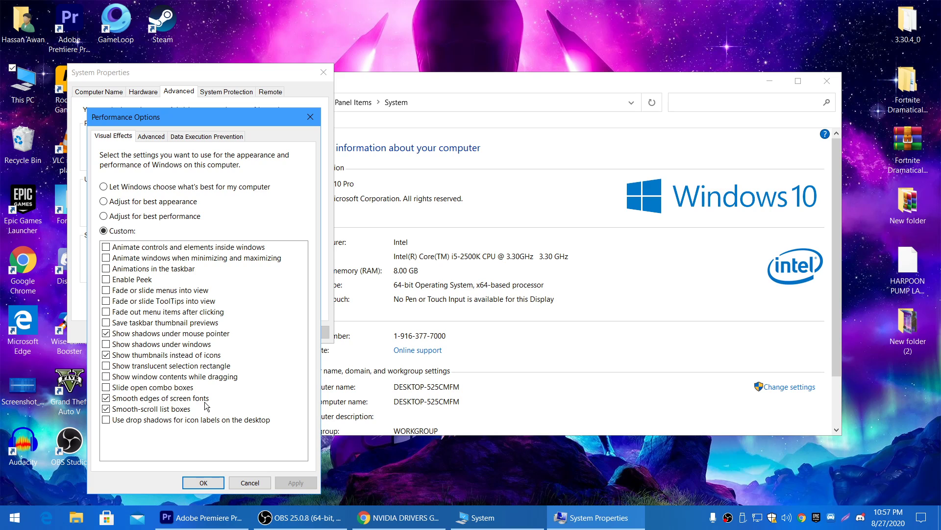
left_click(138, 410)
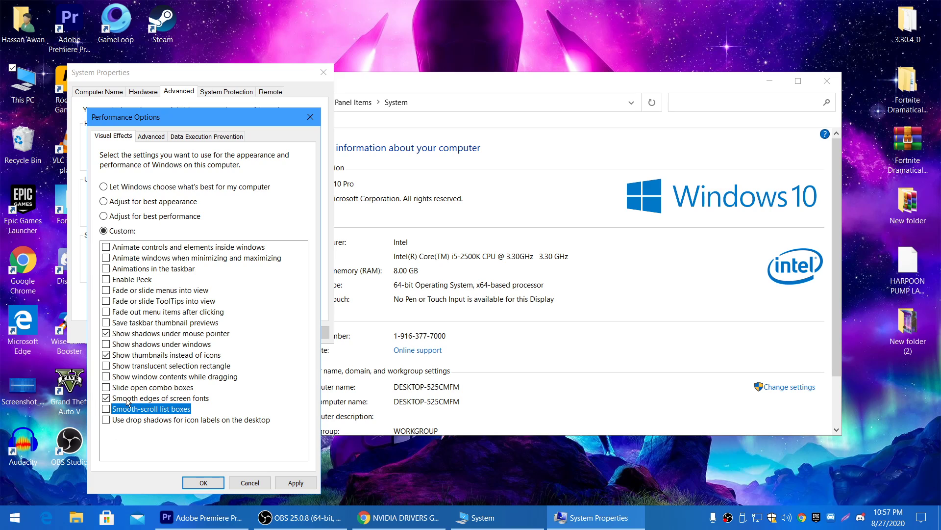
left_click(296, 483)
left_click(202, 482)
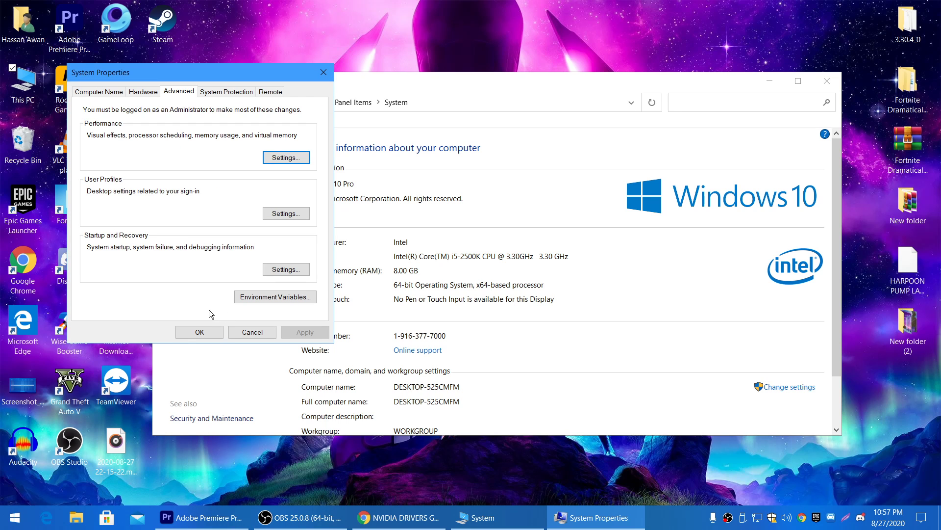
left_click(205, 333)
left_click(838, 87)
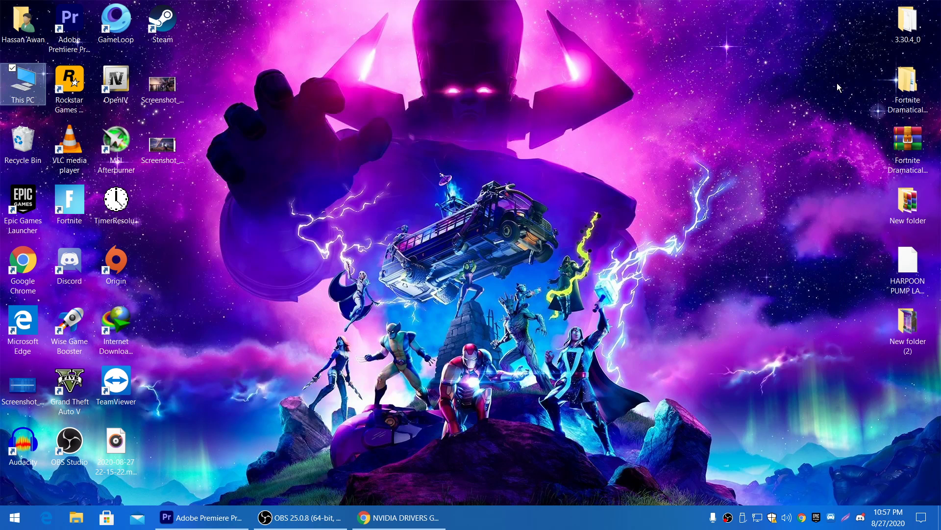